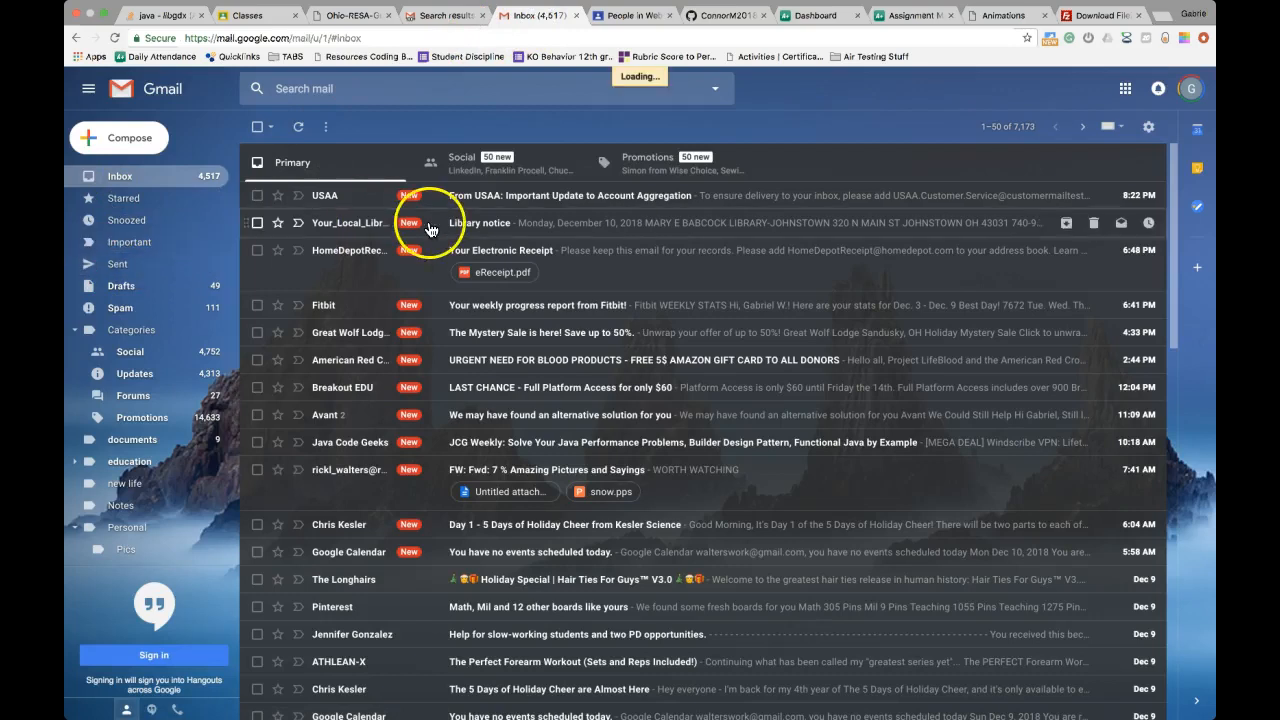
Go back to the Gmail inbox, glance at the Word letter space, and return
{"action": "left_click", "coordinate": [122, 177]}
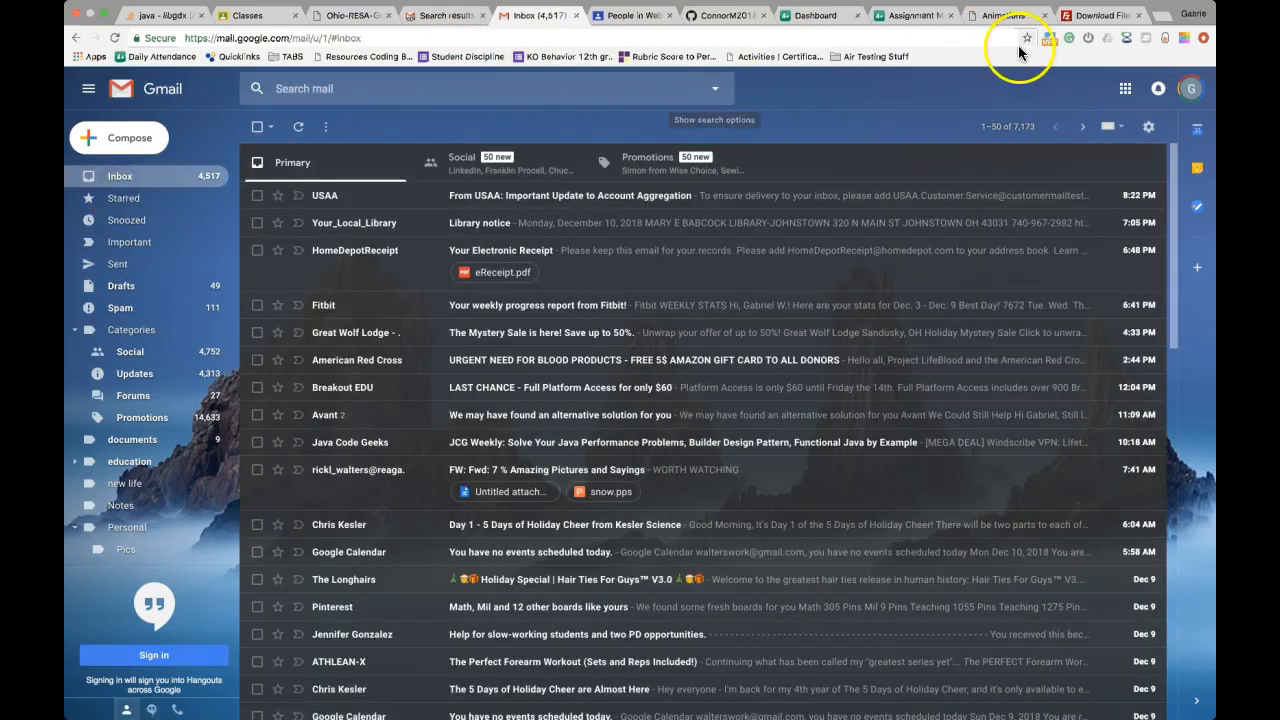
{"action": "key", "text": "ctrl+Right"}
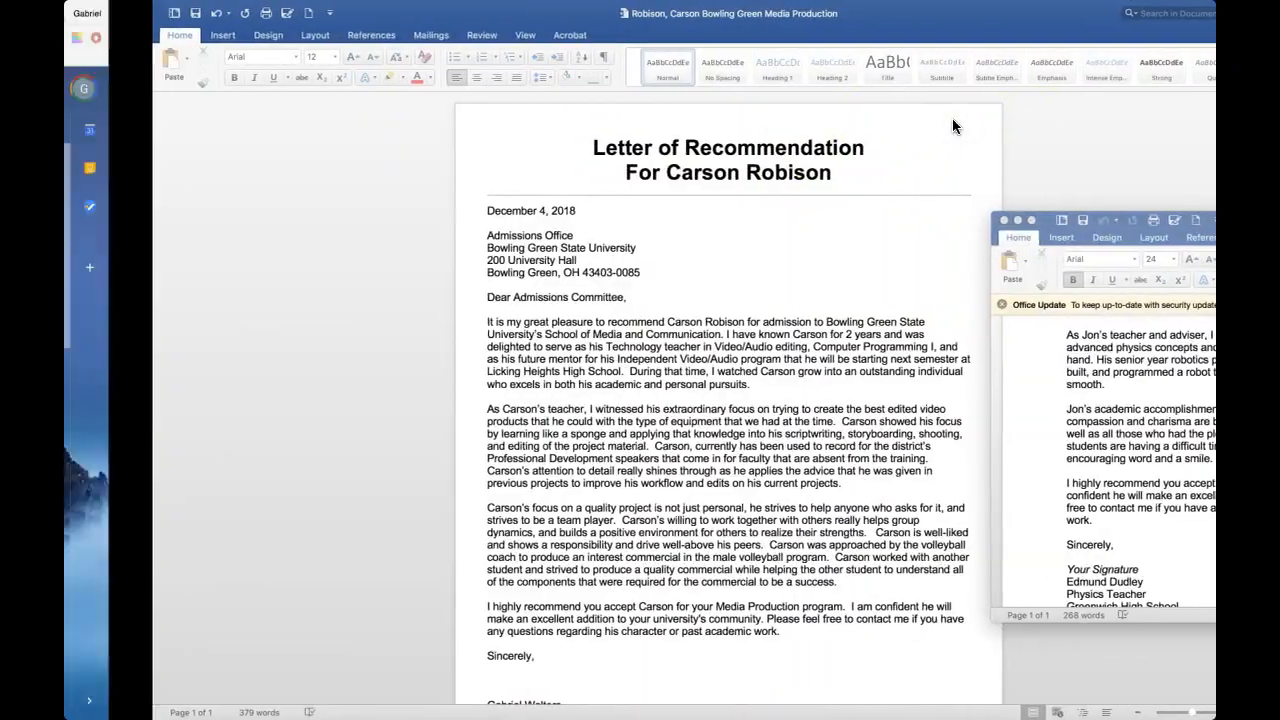
{"action": "key", "text": "ctrl+Left"}
{"action": "mouse_move", "coordinate": [730, 715]}
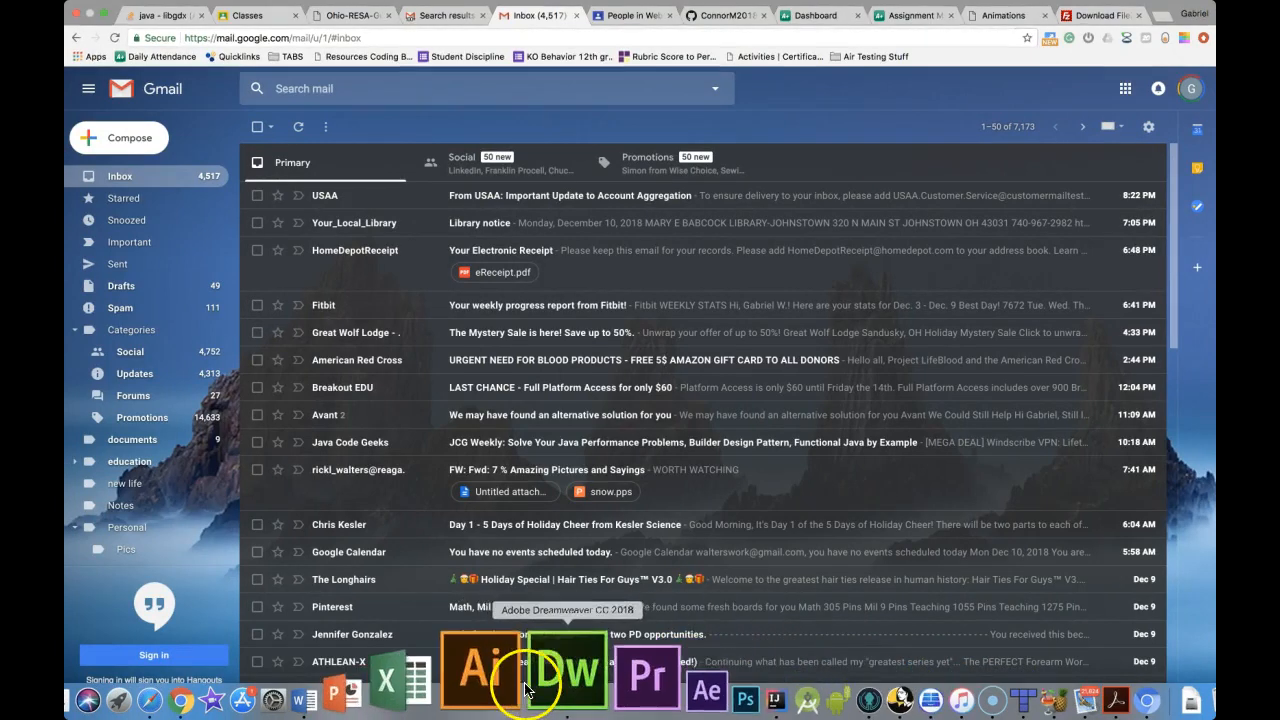
Check the Walkthrough2 index.html page in Dreamweaver, then return to Chrome
{"action": "left_click", "coordinate": [535, 688]}
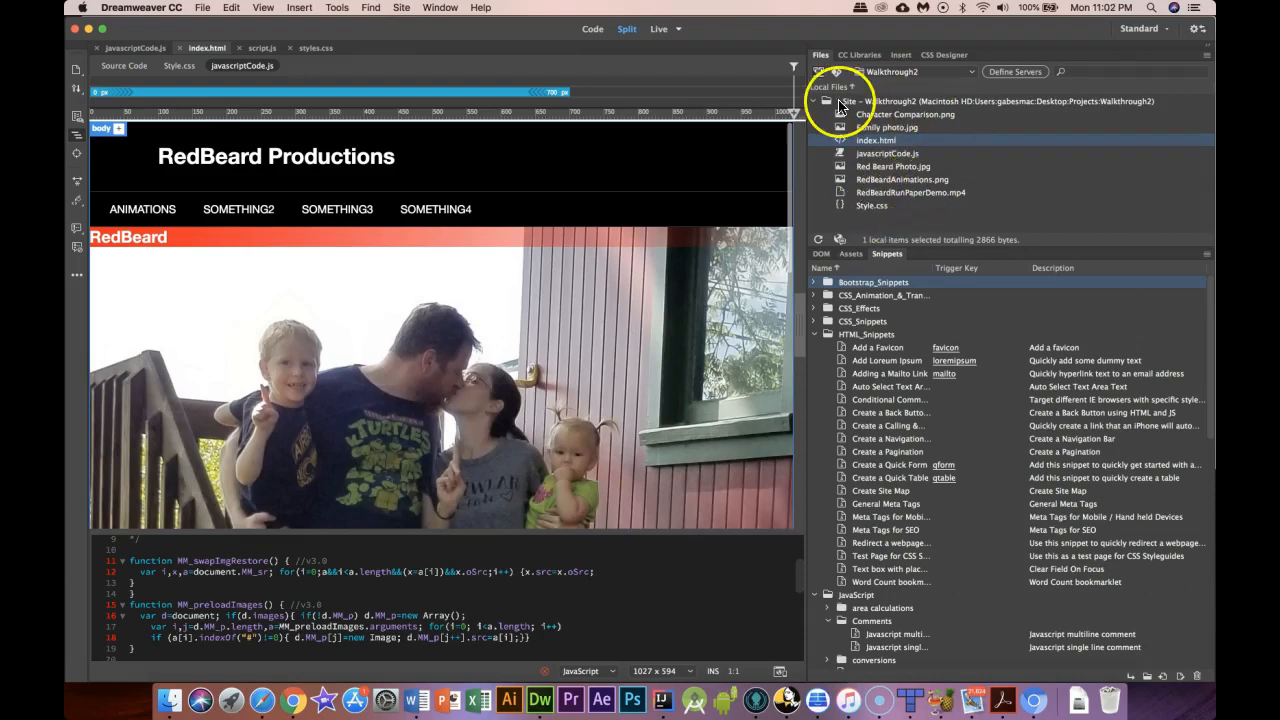
{"action": "left_click", "coordinate": [295, 697]}
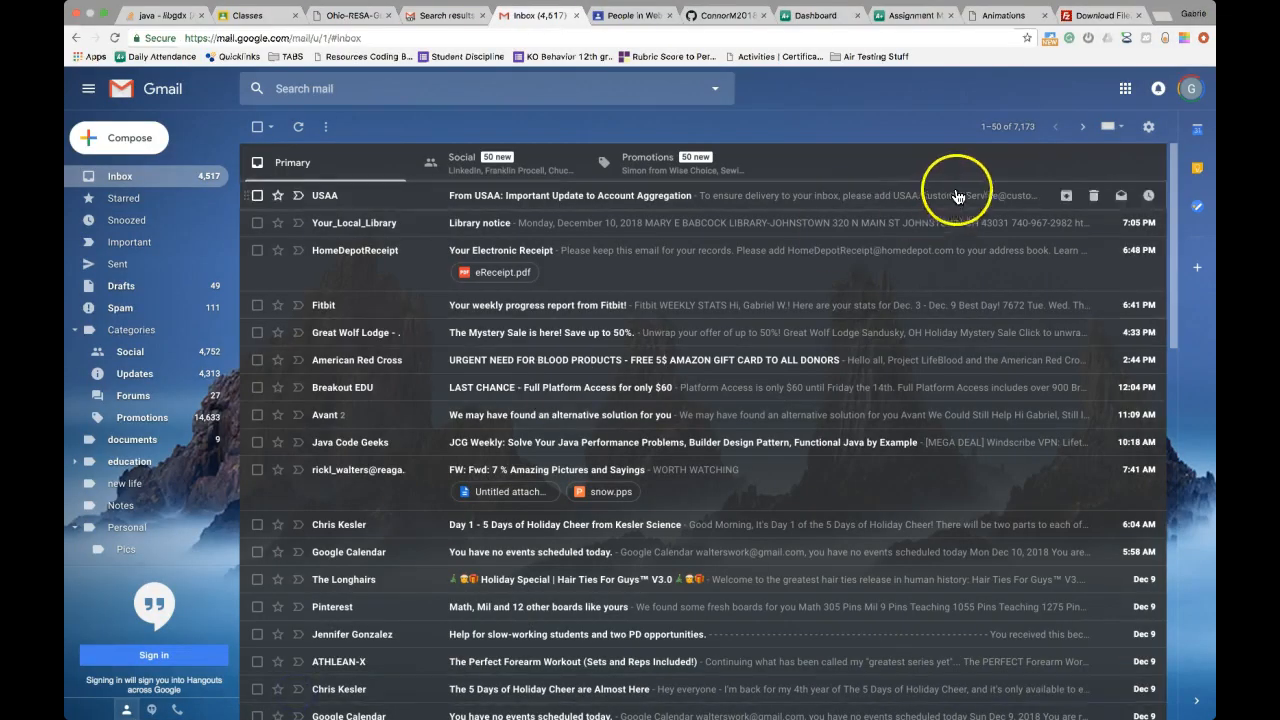
Load lickingheights.org in a new Chrome tab and select the address ending
{"action": "left_click", "coordinate": [1167, 18]}
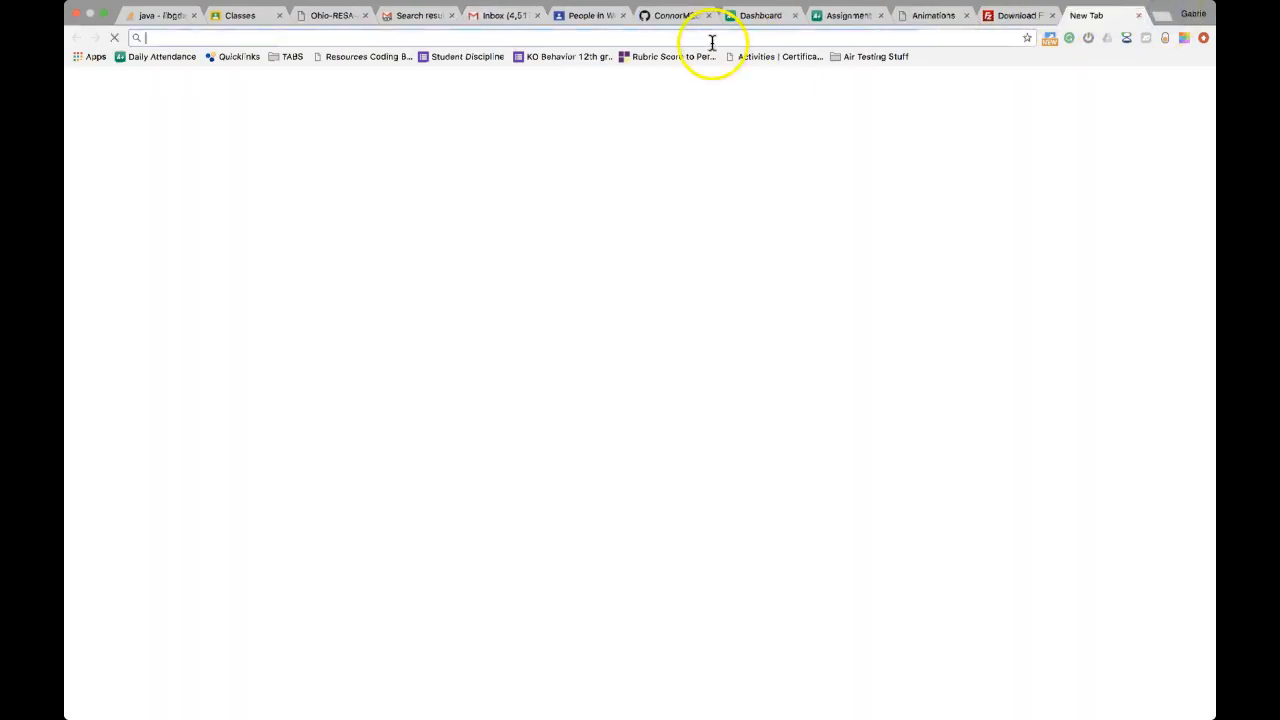
{"action": "type", "text": "licki"}
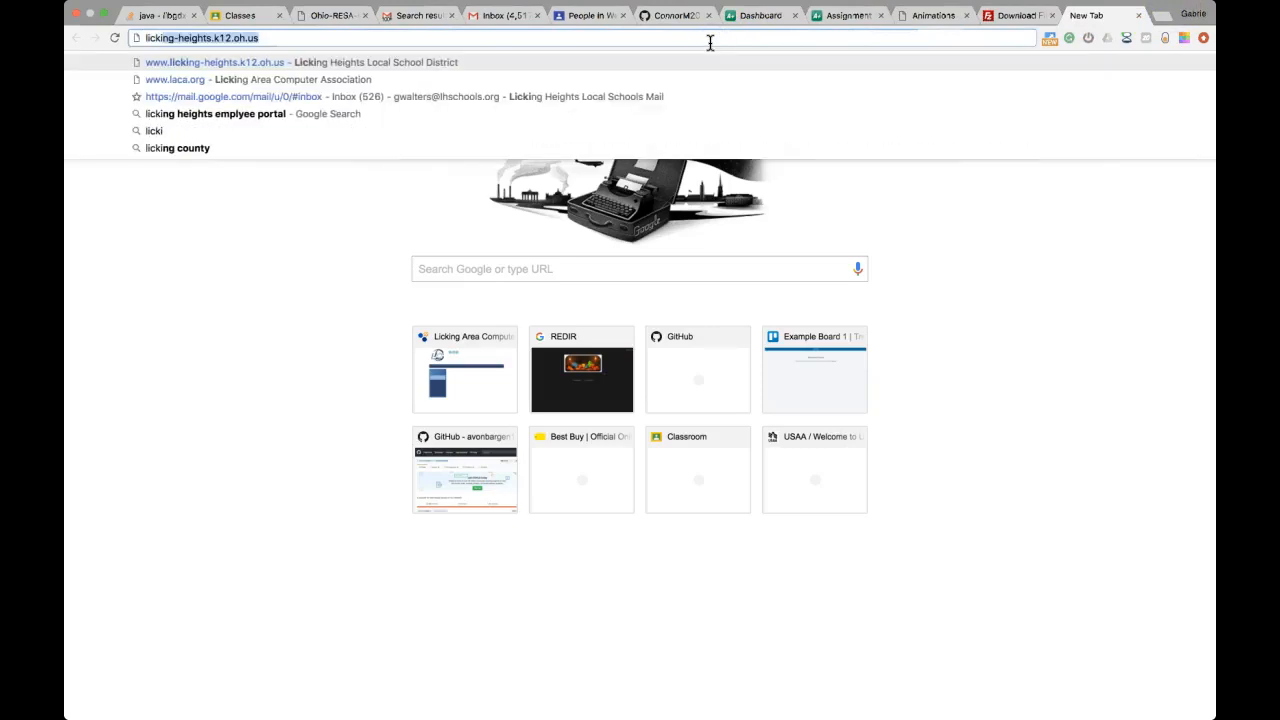
{"action": "type", "text": "ngheights.org"}
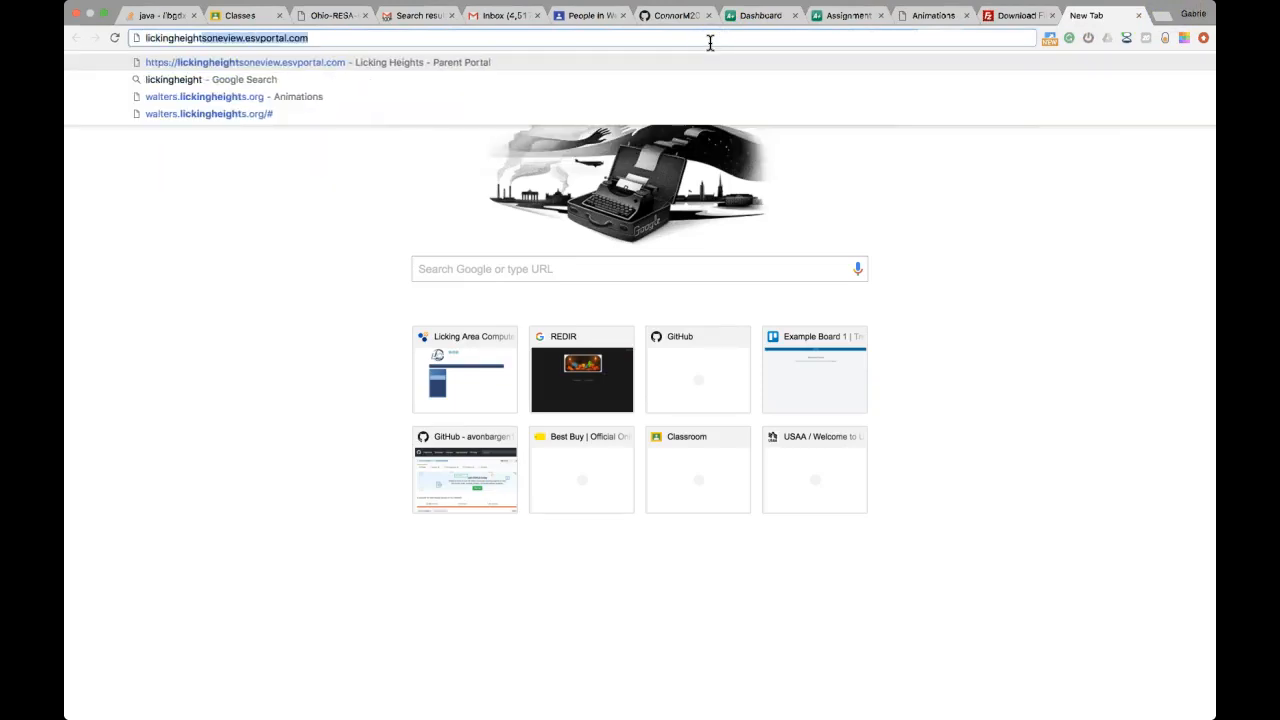
{"action": "key", "text": "Return"}
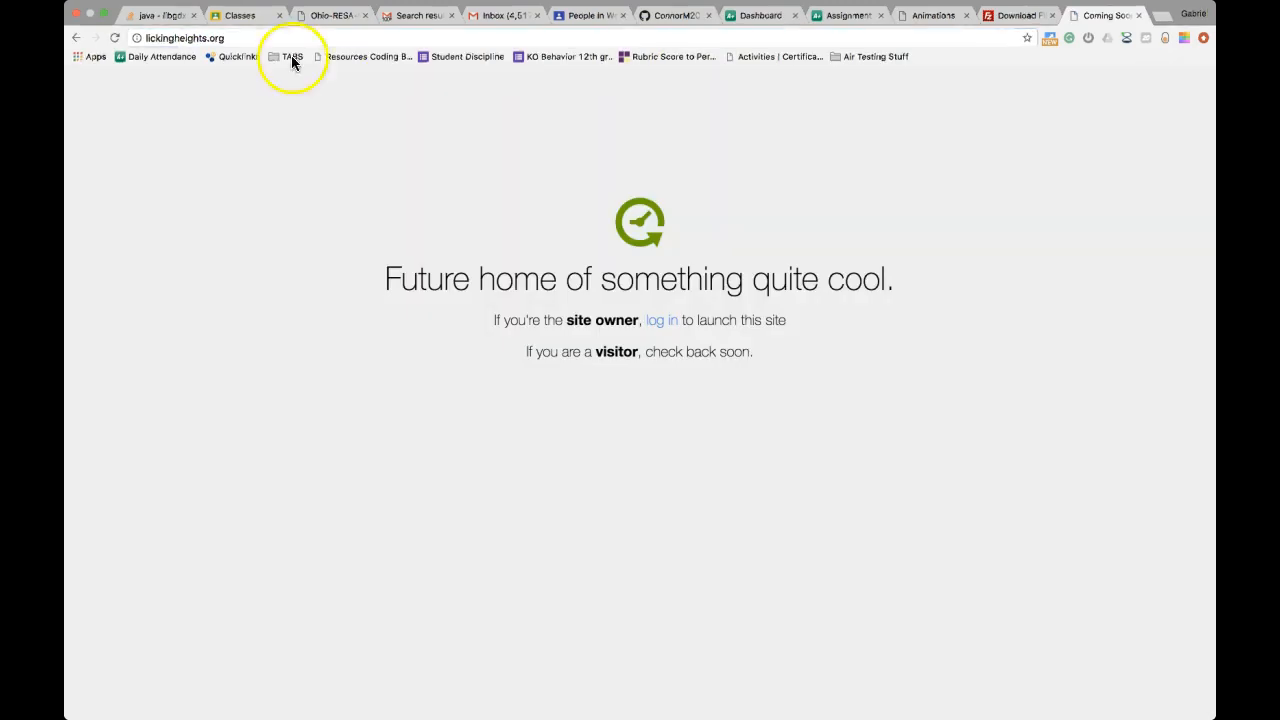
{"action": "left_click", "coordinate": [238, 38]}
{"action": "left_click", "coordinate": [240, 38]}
{"action": "mouse_move", "coordinate": [230, 39]}
{"action": "left_mouse_down"}
{"action": "mouse_move", "coordinate": [148, 39]}
{"action": "mouse_move", "coordinate": [211, 39]}
{"action": "left_mouse_up"}
Prefix the address with 'walters.' and load walters.lickingheights.org, which shows 403 Forbidden
{"action": "left_click", "coordinate": [147, 39]}
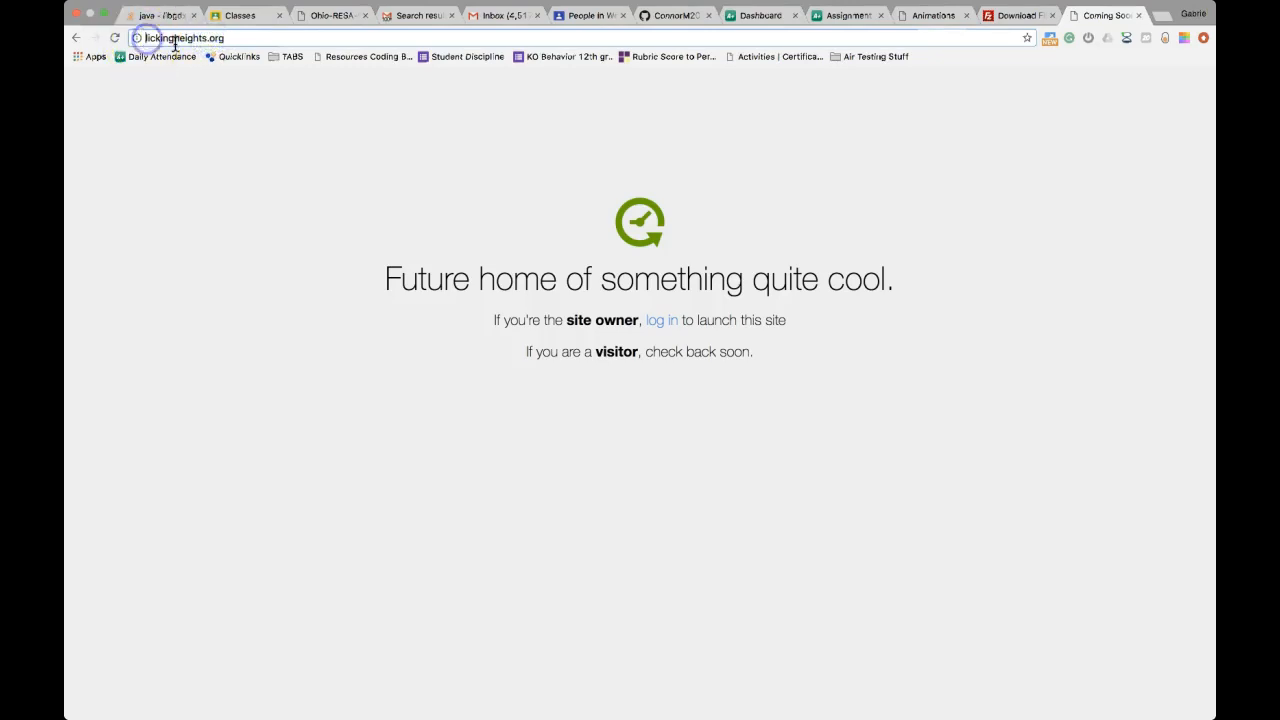
{"action": "type", "text": "www"}
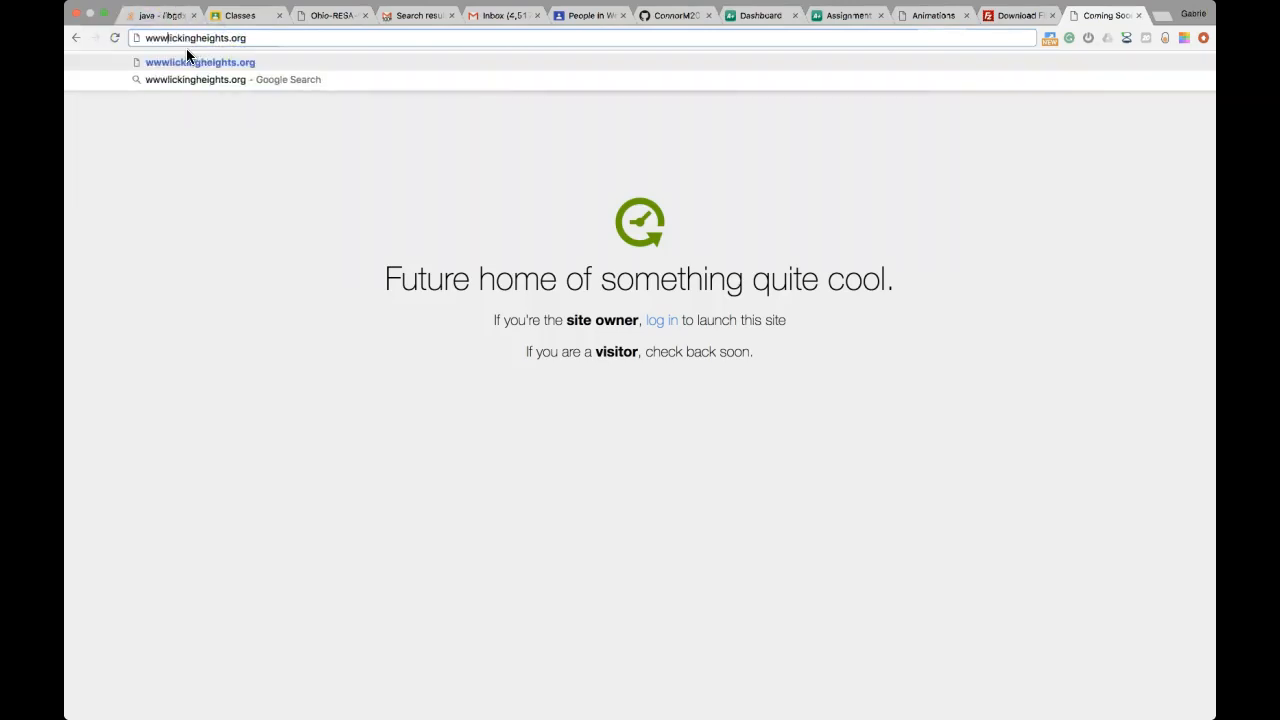
{"action": "key", "text": "BackSpace"}
{"action": "key", "text": "BackSpace"}
{"action": "key", "text": "BackSpace"}
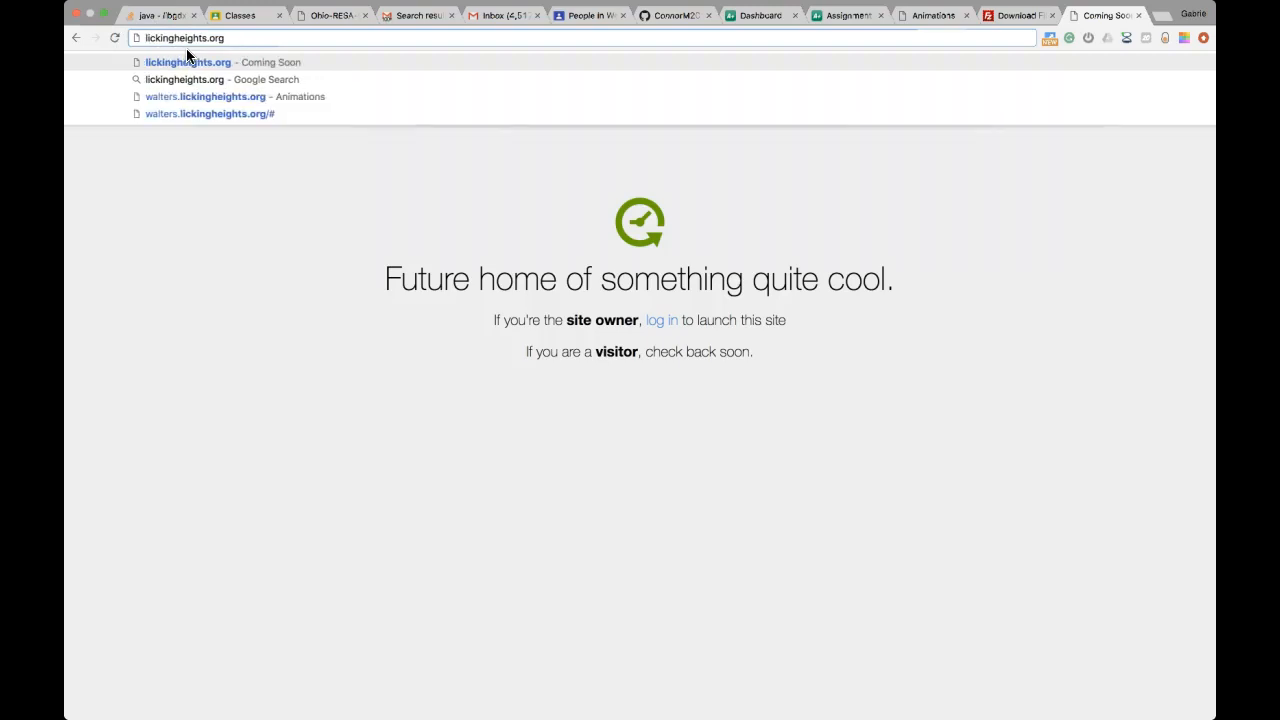
{"action": "type", "text": "walters."}
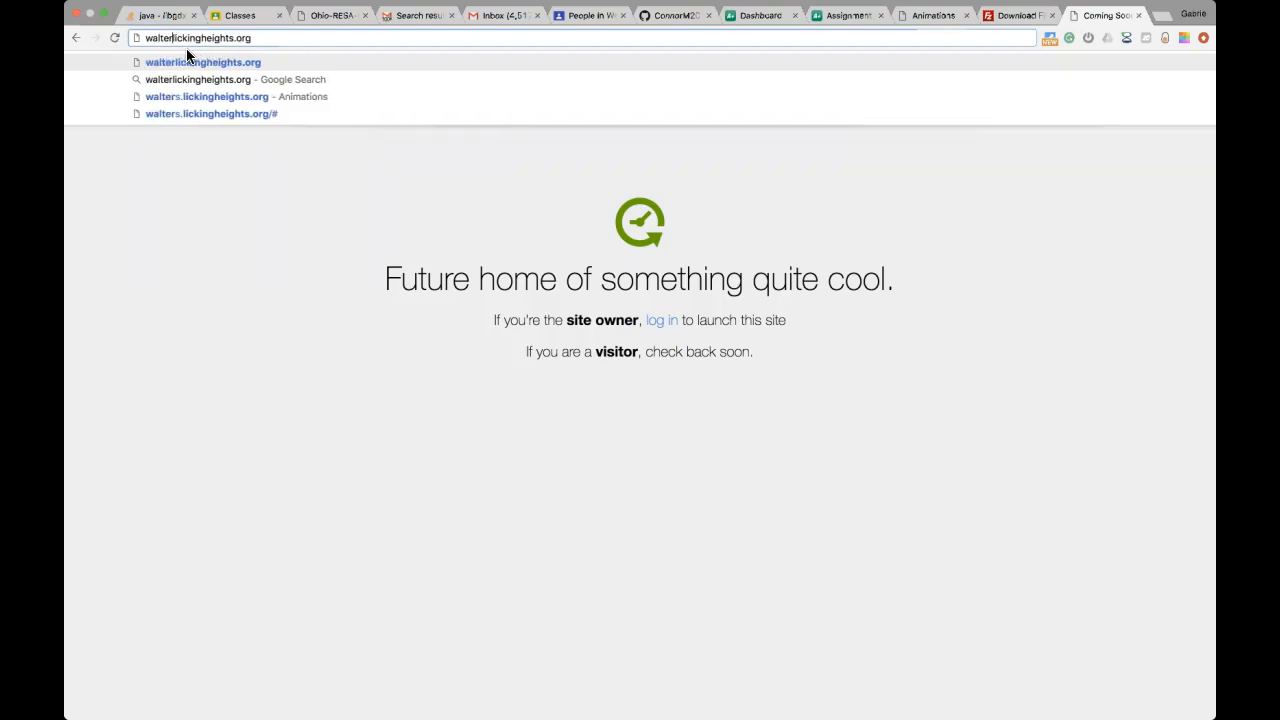
{"action": "left_click", "coordinate": [288, 43]}
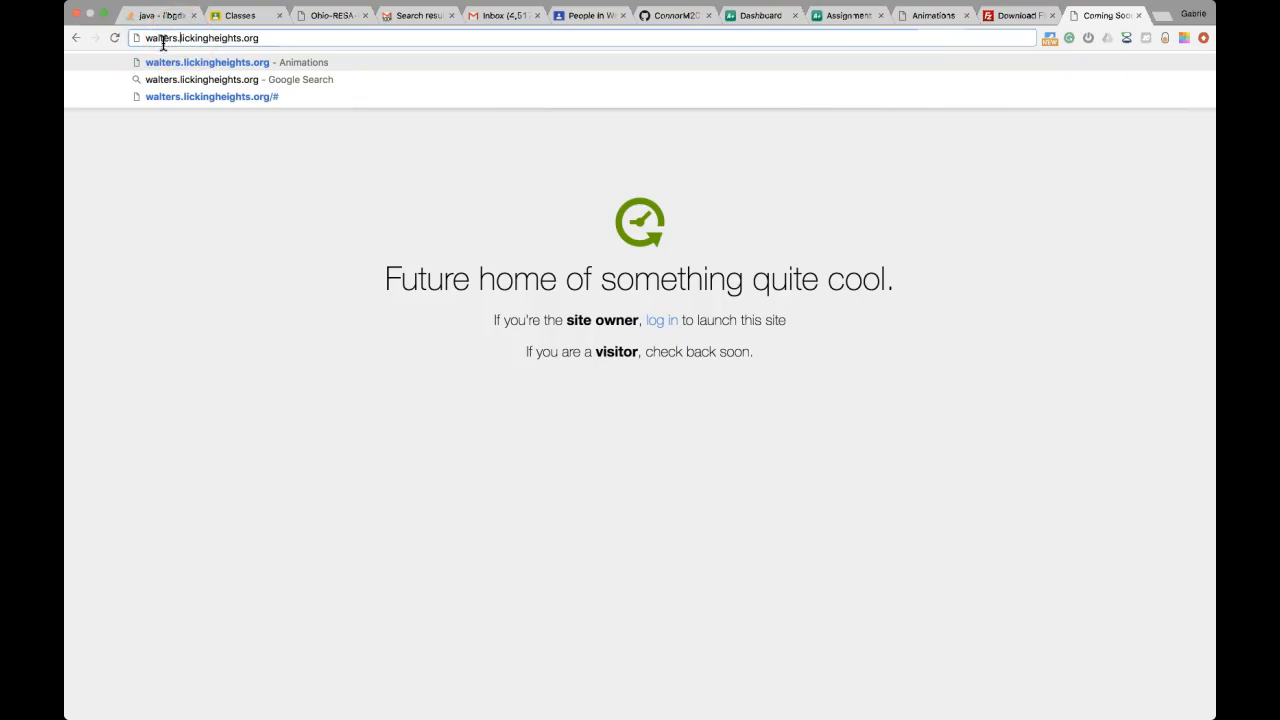
{"action": "left_click", "coordinate": [257, 40]}
{"action": "key", "text": "Return"}
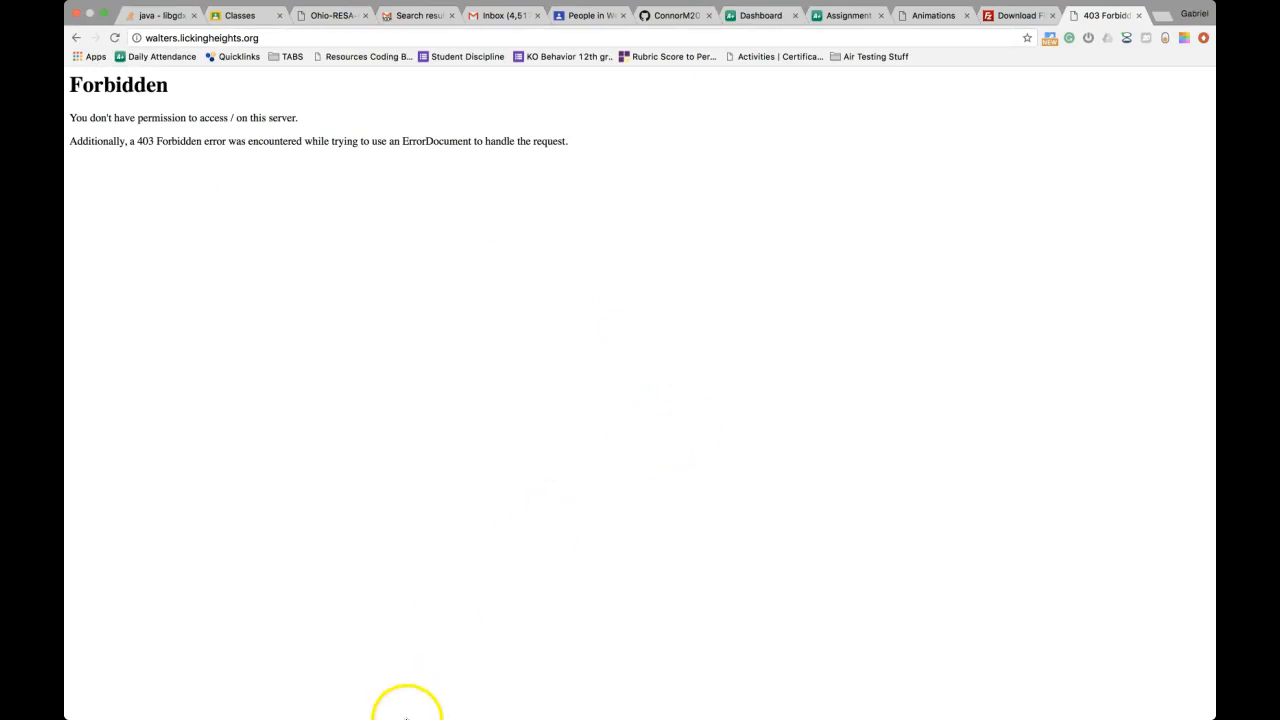
{"action": "mouse_move", "coordinate": [406, 714]}
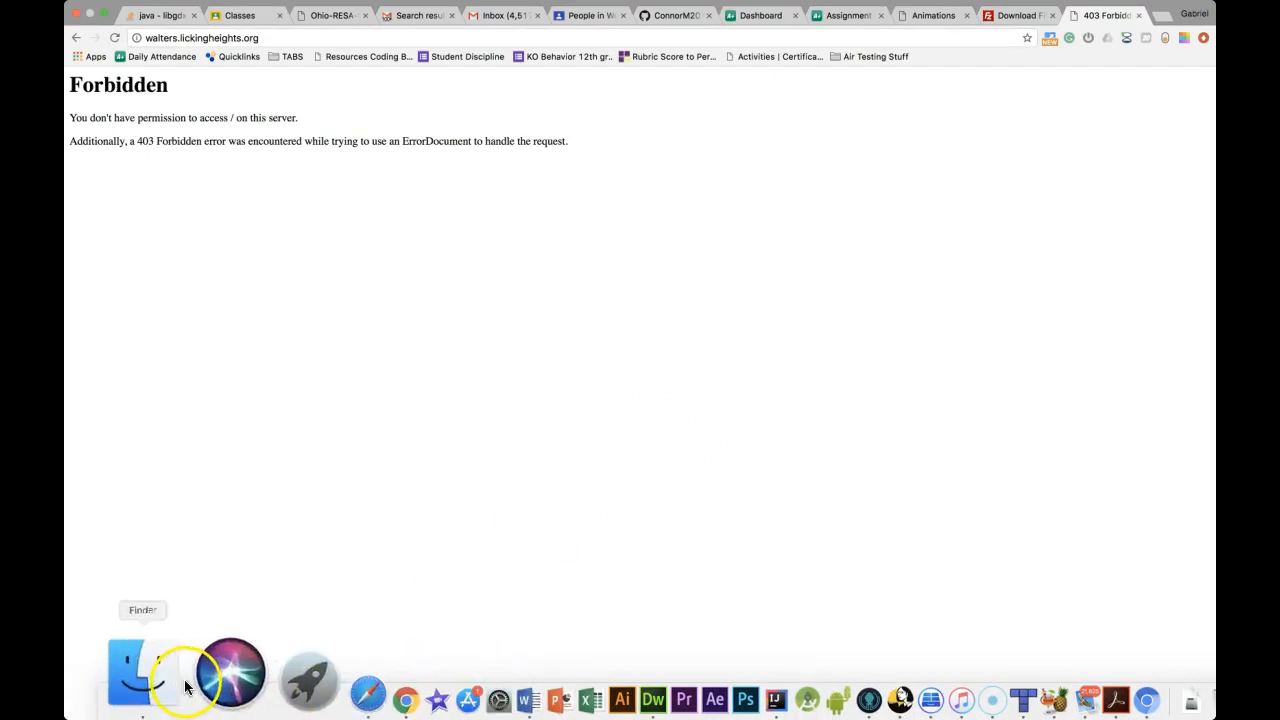
Launch FileZilla from Launchpad
{"action": "left_click", "coordinate": [230, 680]}
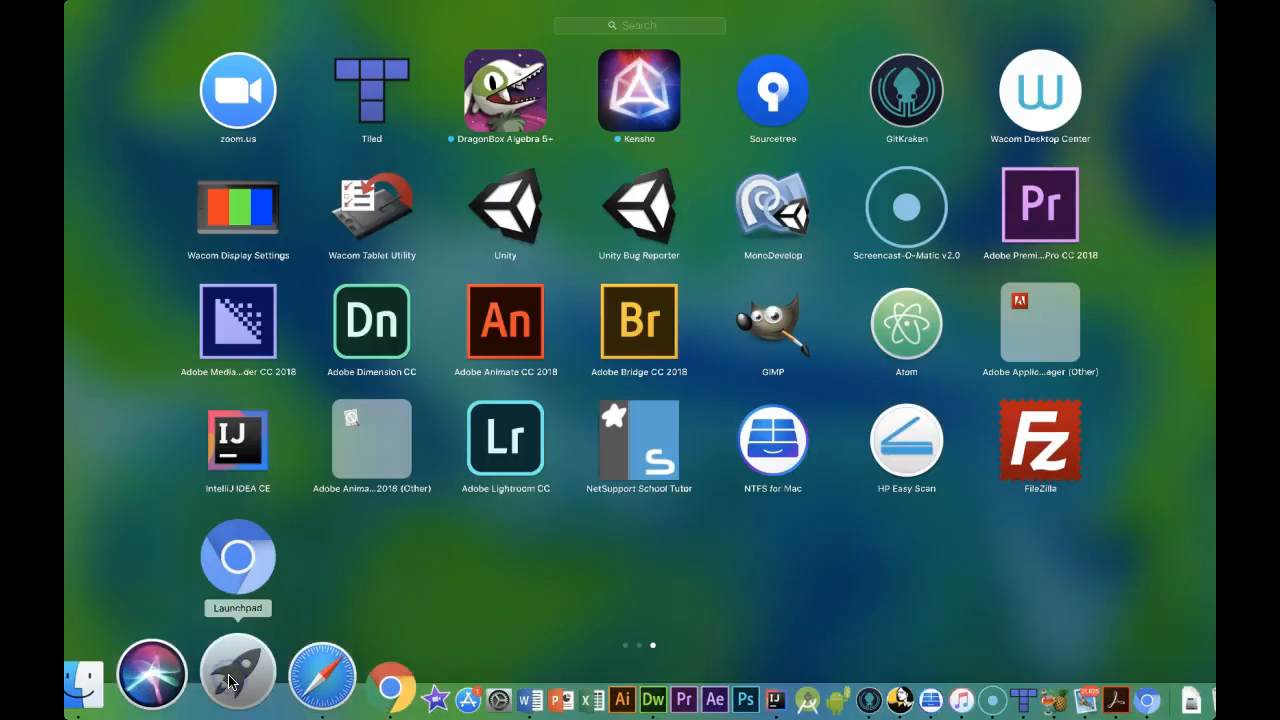
{"action": "left_click", "coordinate": [1043, 452]}
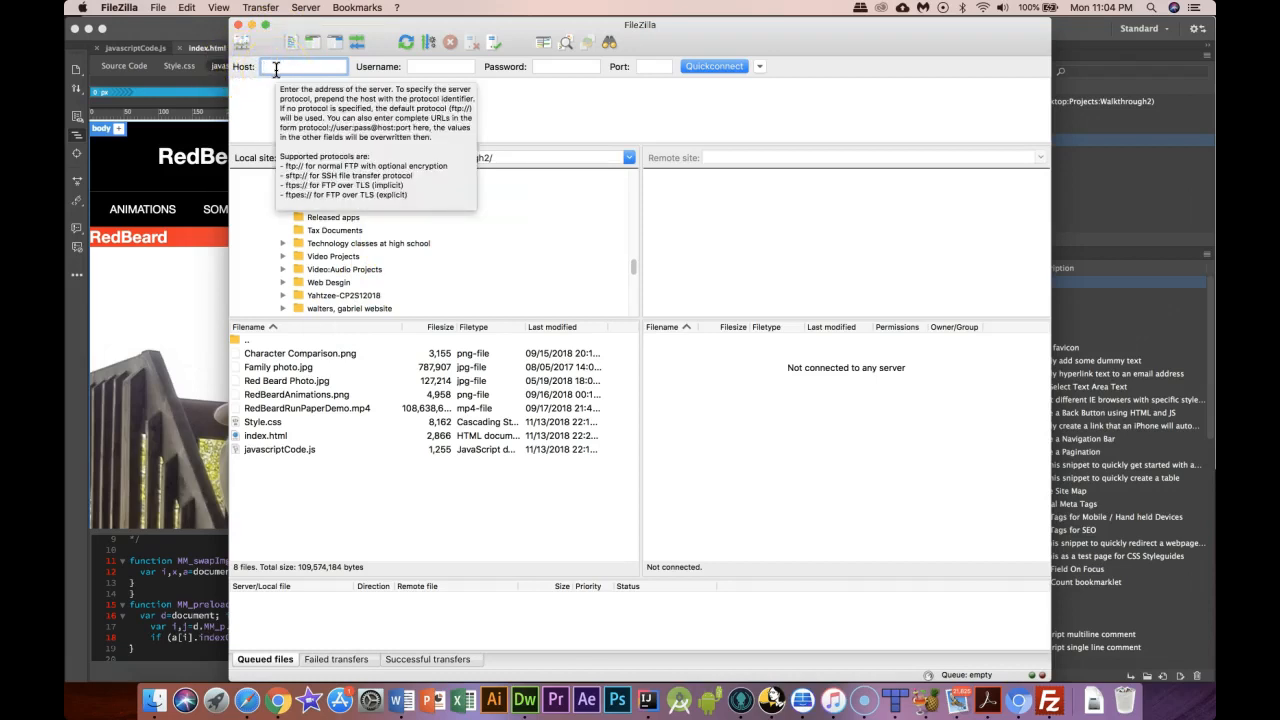
Enter host lickingheights.org and the account username in the Quickconnect bar
{"action": "type", "text": "lickingheights.org"}
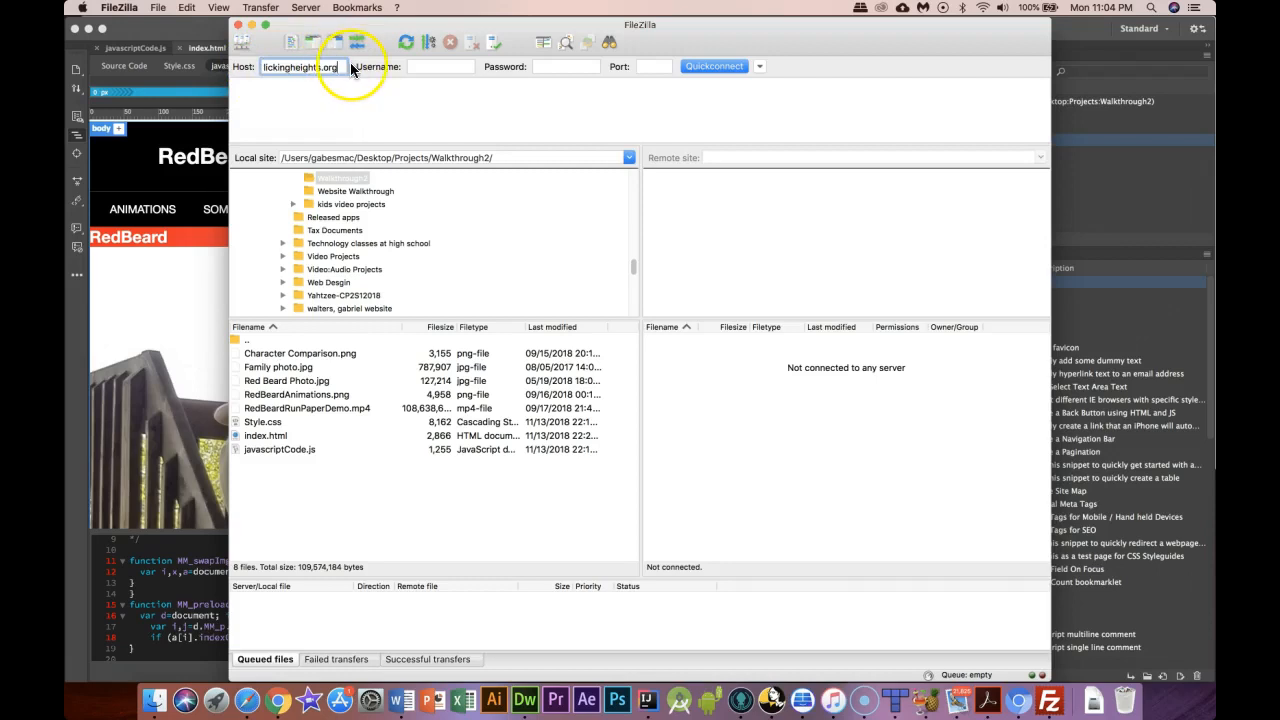
{"action": "left_click", "coordinate": [421, 66]}
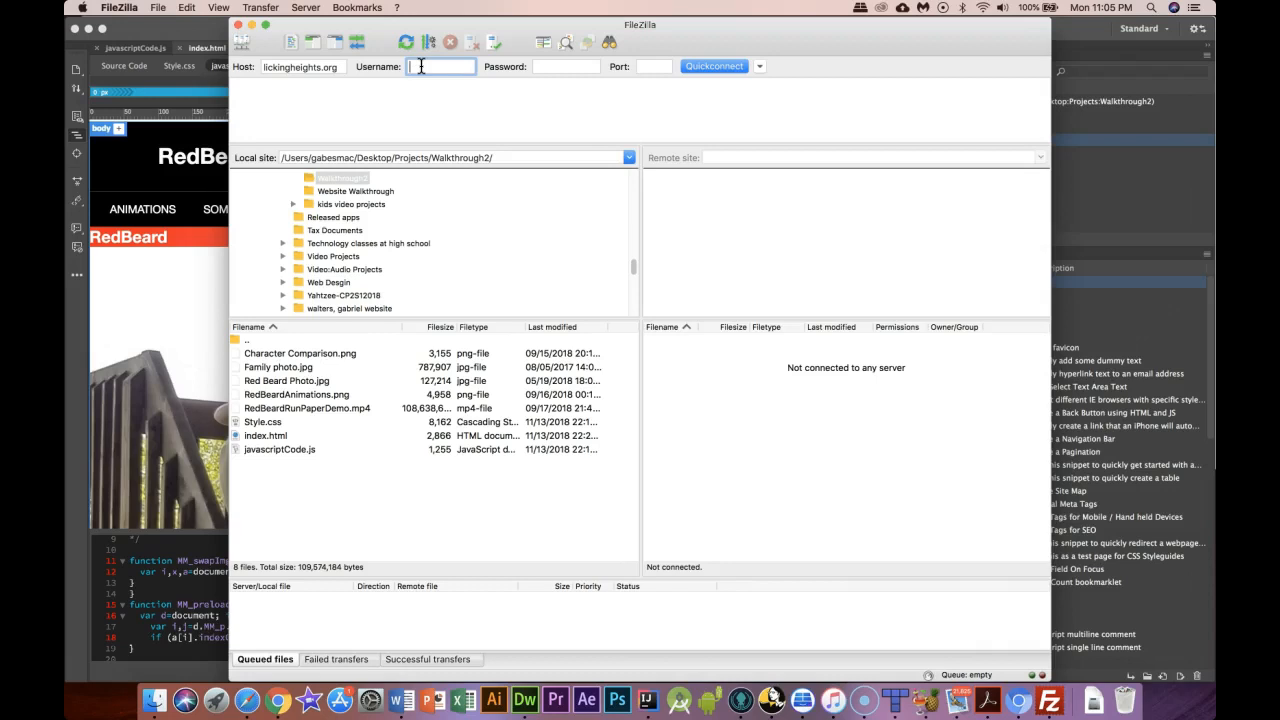
{"action": "left_click", "coordinate": [439, 72]}
{"action": "left_click", "coordinate": [438, 71]}
{"action": "key", "text": "Left"}
{"action": "key", "text": "Left"}
{"action": "key", "text": "Left"}
{"action": "key", "text": "Left"}
{"action": "key", "text": "Left"}
{"action": "key", "text": "Left"}
{"action": "key", "text": "Left"}
{"action": "key", "text": "Left"}
{"action": "key", "text": "Left"}
{"action": "key", "text": "Left"}
{"action": "key", "text": "Left"}
{"action": "key", "text": "Left"}
{"action": "key", "text": "Left"}
{"action": "key", "text": "Left"}
{"action": "key", "text": "Left"}
{"action": "key", "text": "Left"}
{"action": "key", "text": "Left"}
{"action": "key", "text": "Right"}
{"action": "key", "text": "Right"}
{"action": "key", "text": "Right"}
{"action": "key", "text": "Right"}
{"action": "key", "text": "Right"}
{"action": "key", "text": "Right"}
{"action": "key", "text": "Right"}
{"action": "key", "text": "Right"}
{"action": "key", "text": "Right"}
{"action": "key", "text": "Right"}
{"action": "key", "text": "Right"}
{"action": "key", "text": "Right"}
{"action": "key", "text": "Right"}
{"action": "key", "text": "Right"}
{"action": "key", "text": "Right"}
{"action": "key", "text": "Right"}
{"action": "key", "text": "Right"}
{"action": "key", "text": "Right"}
{"action": "key", "text": "Right"}
{"action": "key", "text": "Right"}
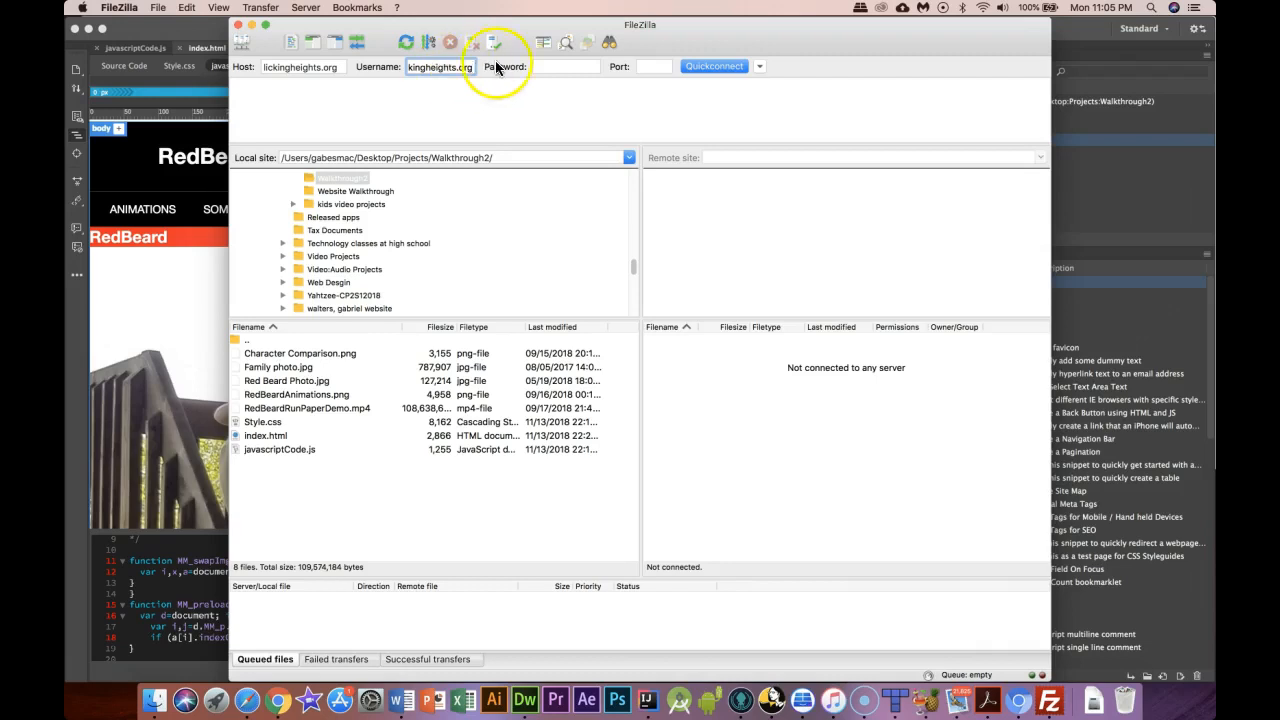
Enter the account password and port 21
{"action": "left_click", "coordinate": [558, 67]}
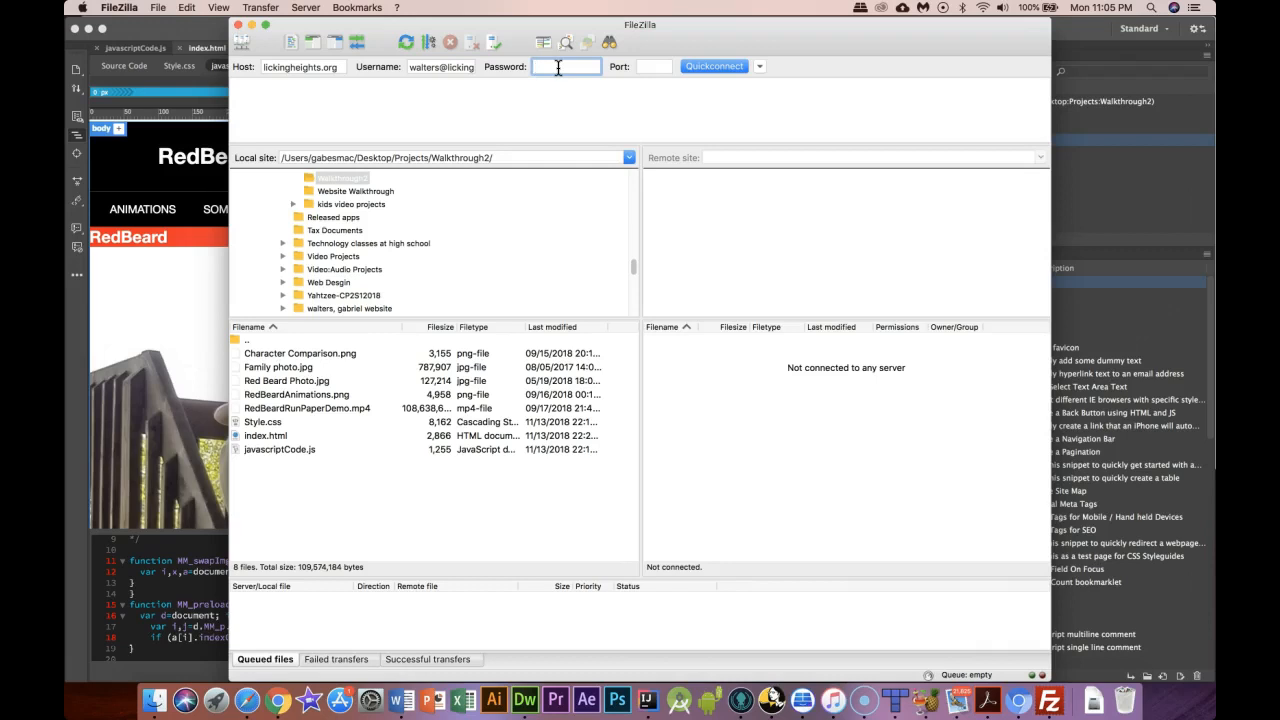
{"action": "type", "text": "••••••"}
{"action": "left_click", "coordinate": [654, 67]}
{"action": "type", "text": "21"}
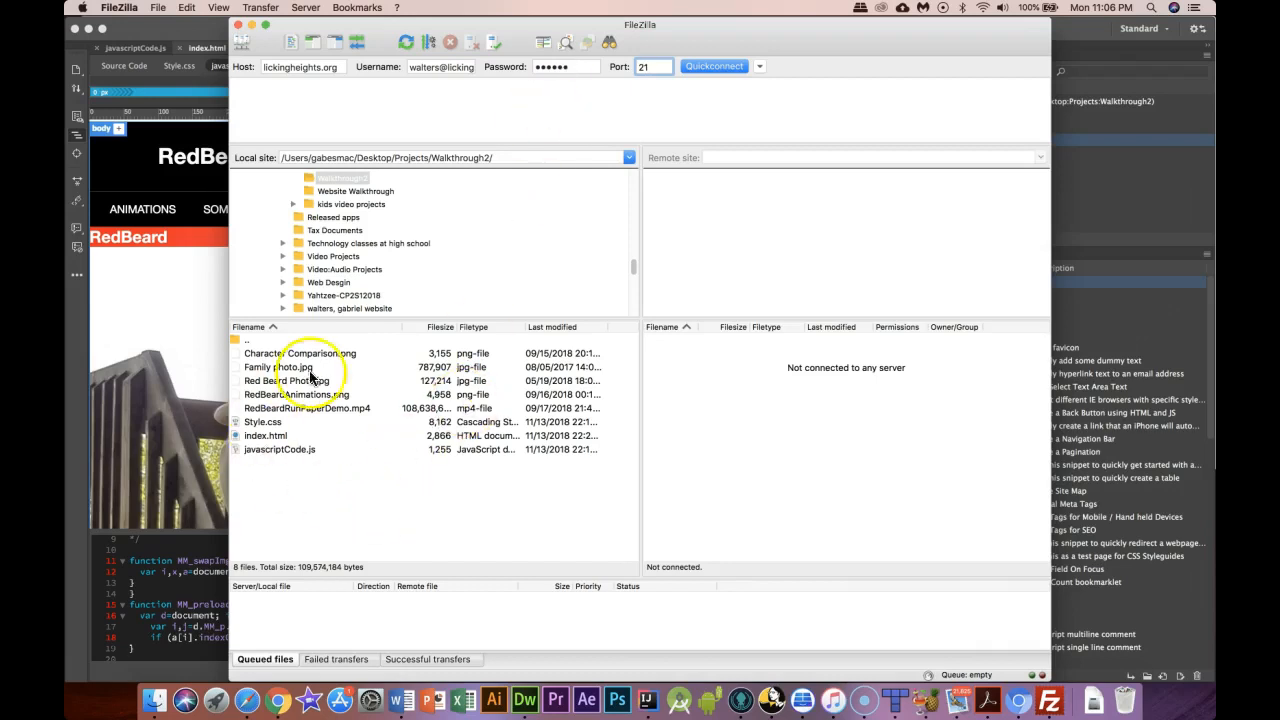
Quickconnect to lickingheights.org, browse cgi-bin and the root, and resize the remote Filename column
{"action": "left_click", "coordinate": [715, 65]}
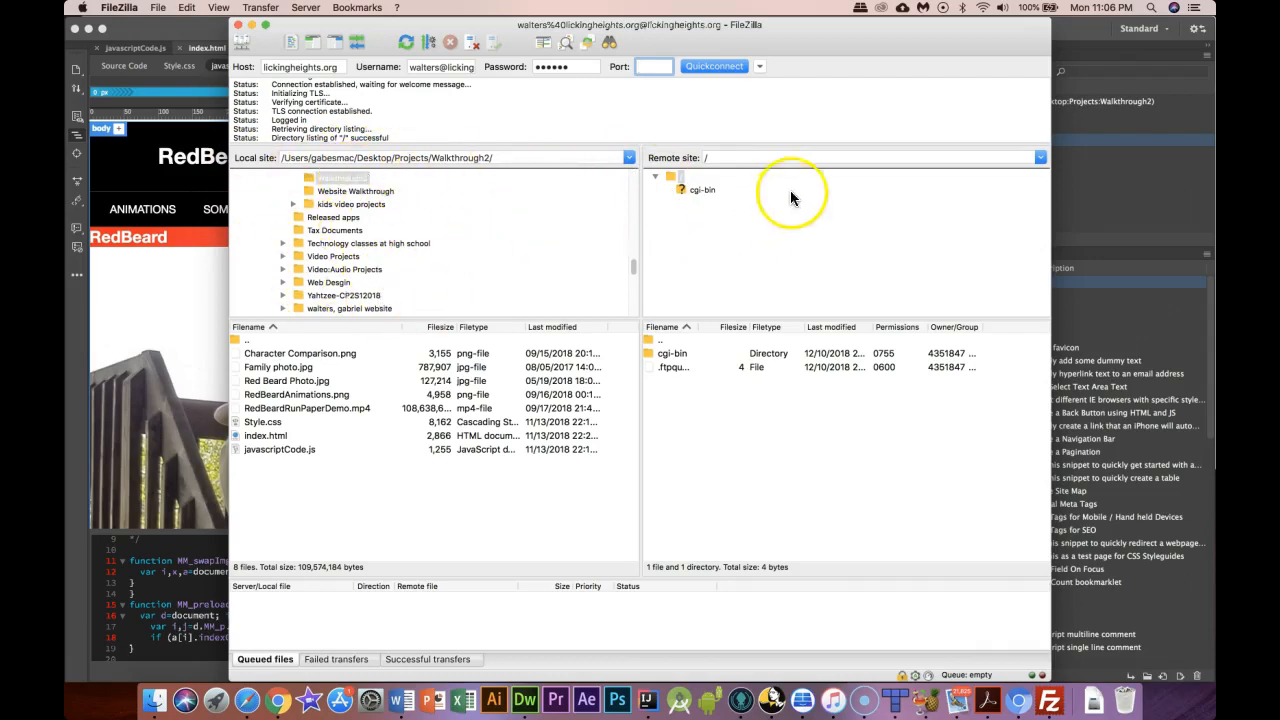
{"action": "left_click", "coordinate": [697, 189]}
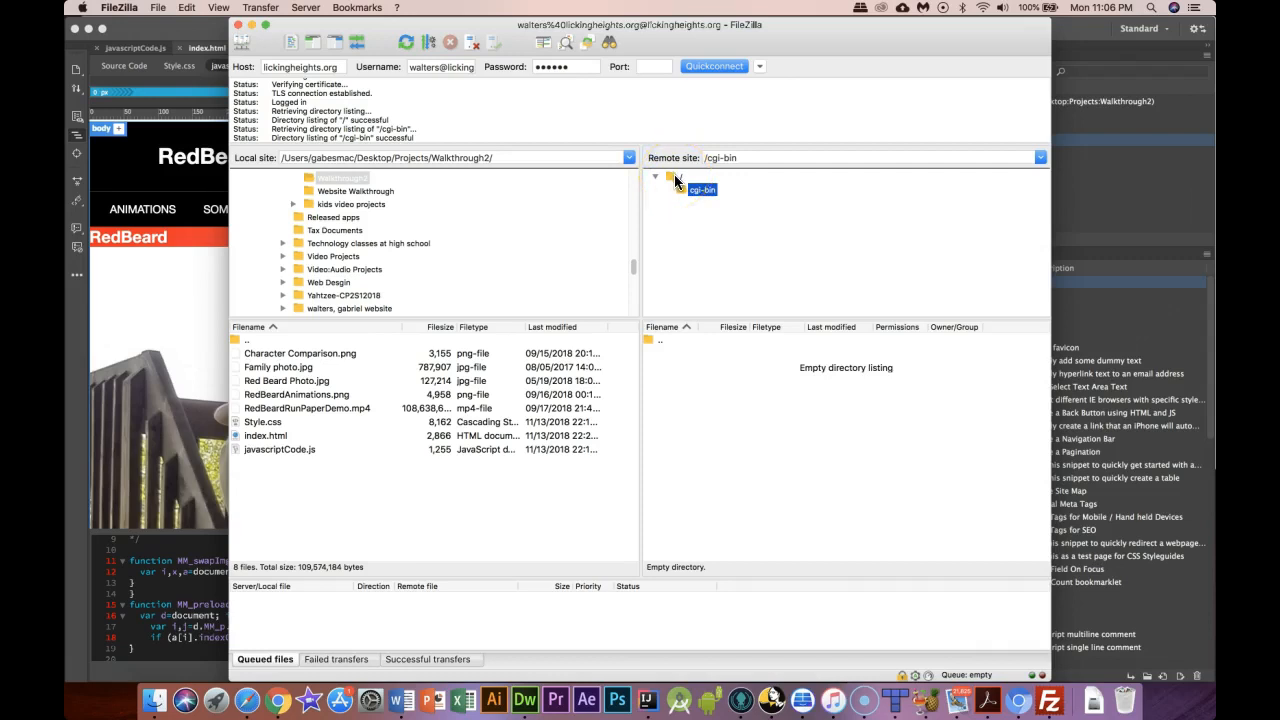
{"action": "left_click", "coordinate": [676, 179]}
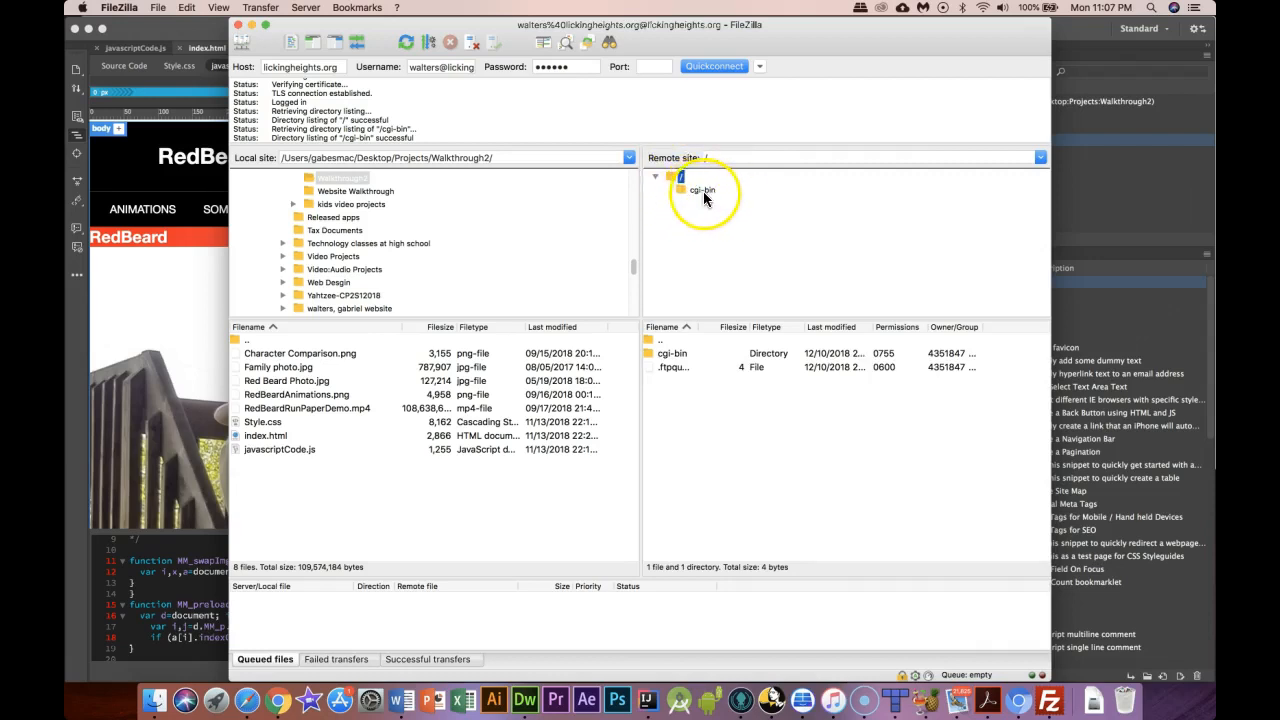
{"action": "left_click", "coordinate": [706, 192]}
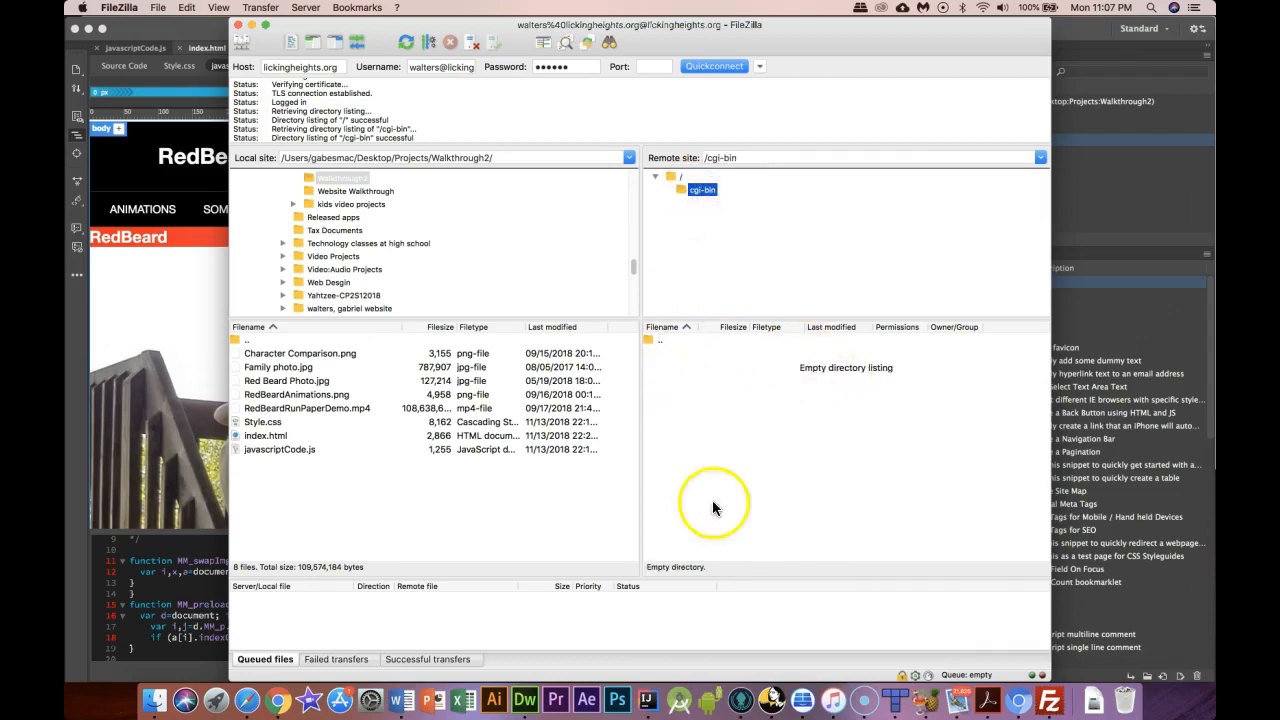
{"action": "left_click", "coordinate": [683, 178]}
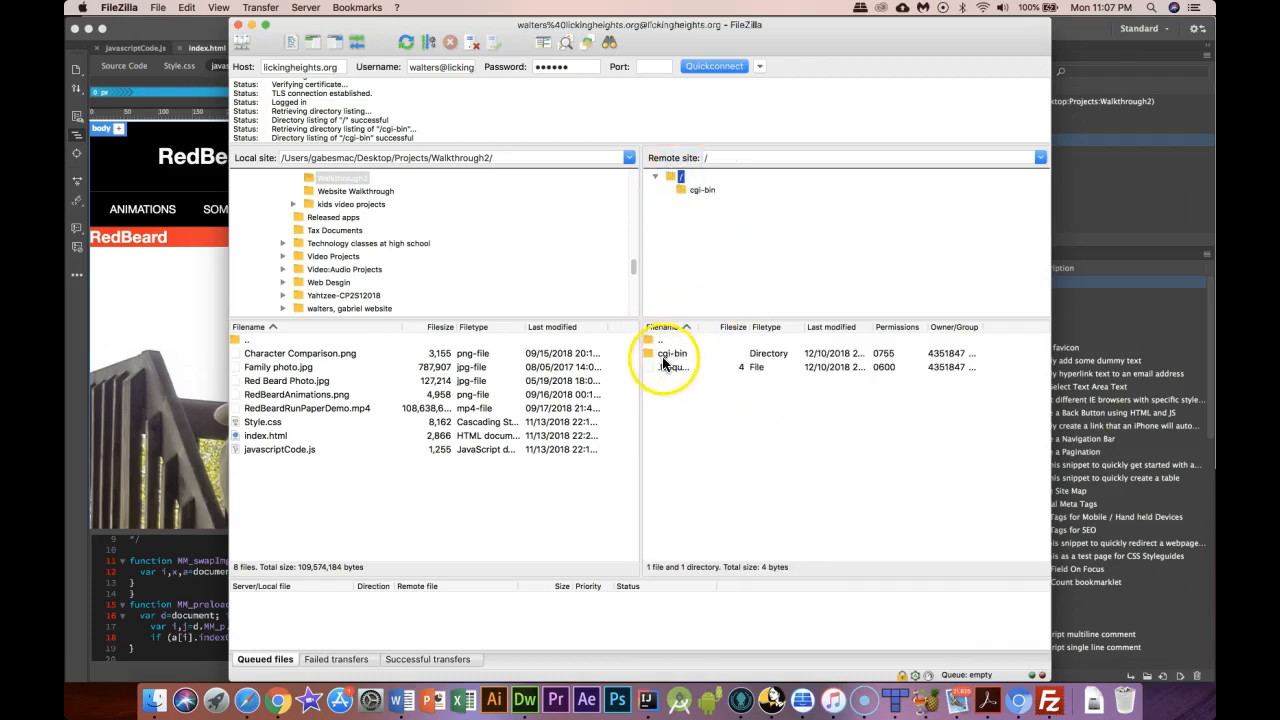
{"action": "left_click_drag", "start_coordinate": [717, 326], "coordinate": [740, 326]}
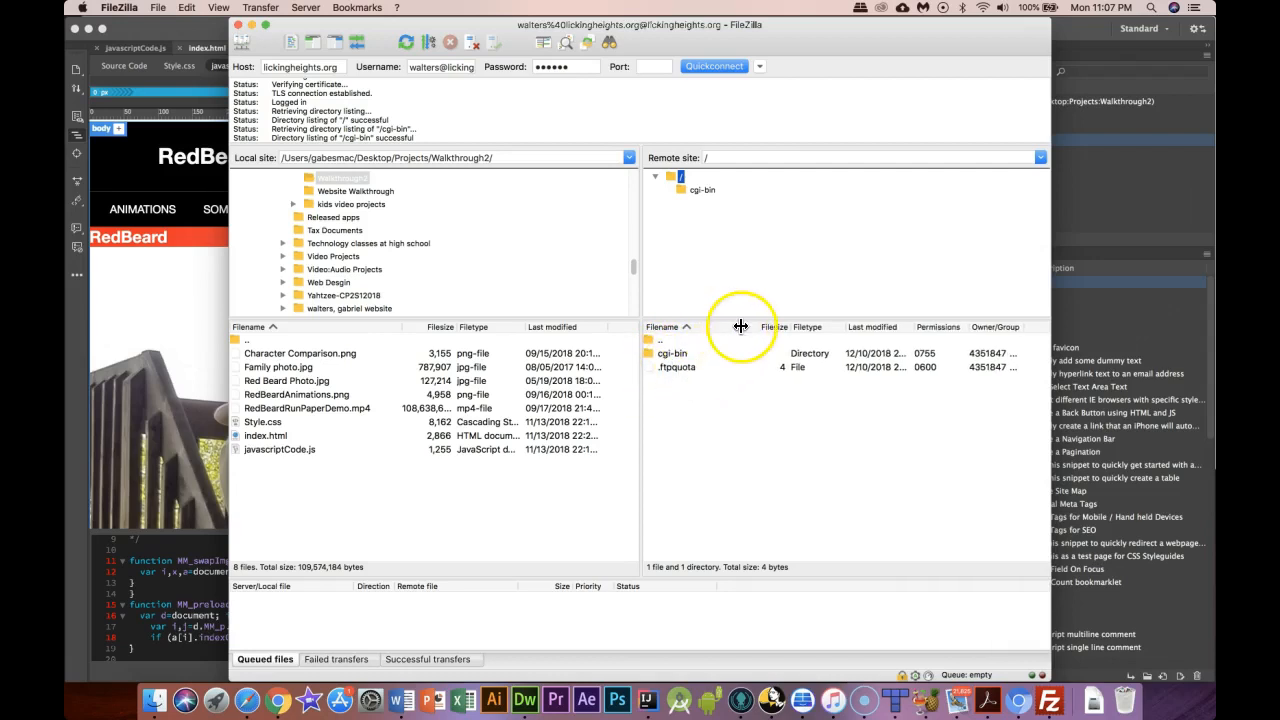
{"action": "left_click_drag", "start_coordinate": [737, 326], "coordinate": [700, 327]}
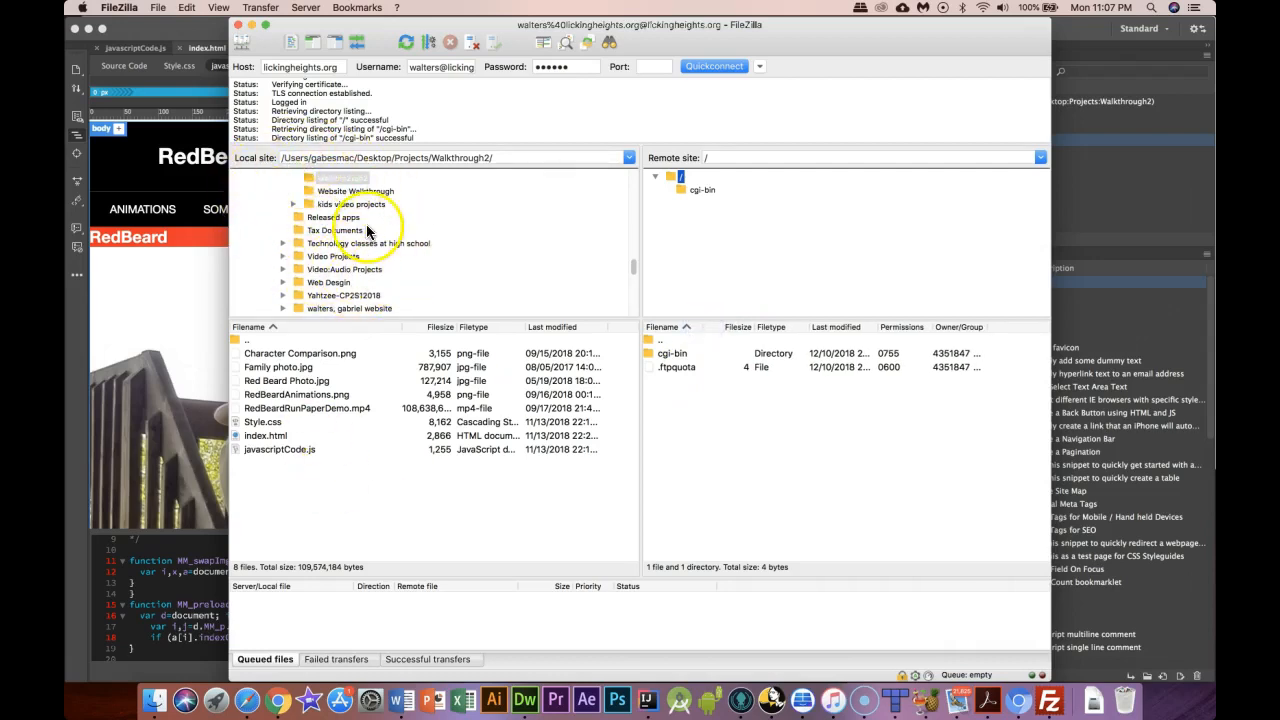
{"action": "scroll", "coordinate": [336, 189], "scroll_direction": "up", "scroll_amount": 3}
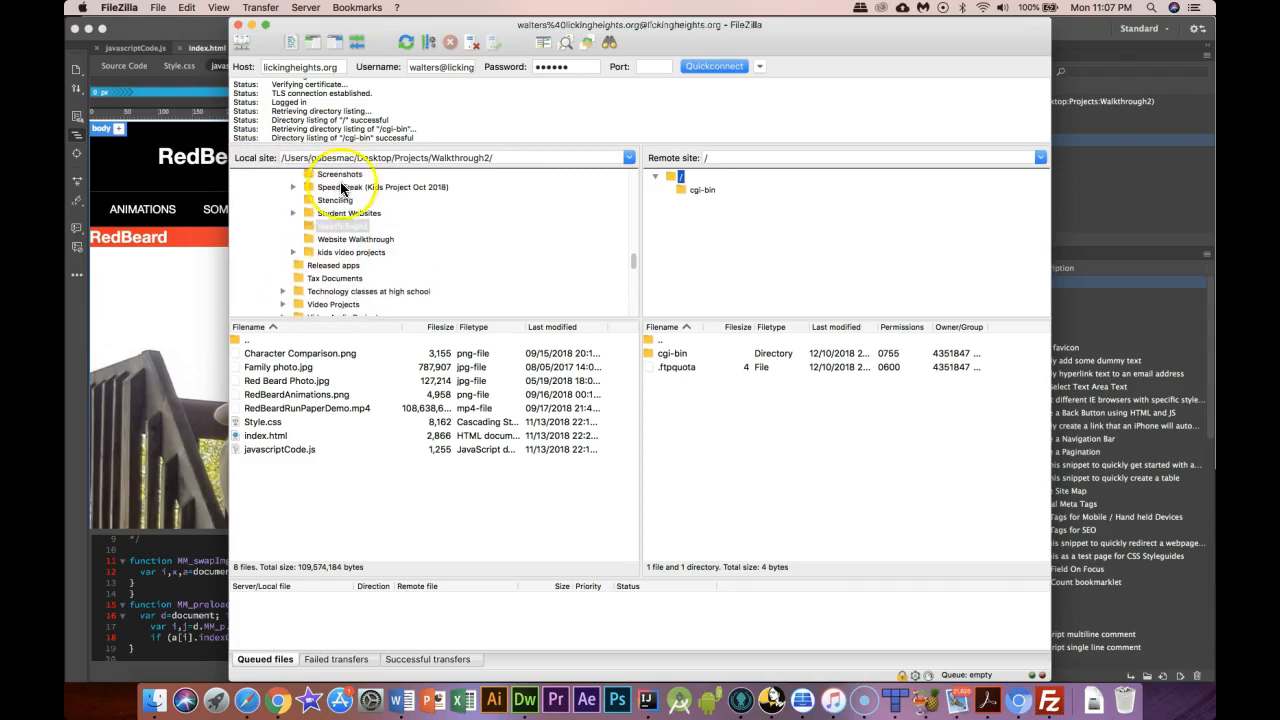
Compare FileZilla's local Walkthrough2 folder with the site files listed in Dreamweaver
{"action": "left_click", "coordinate": [1082, 30]}
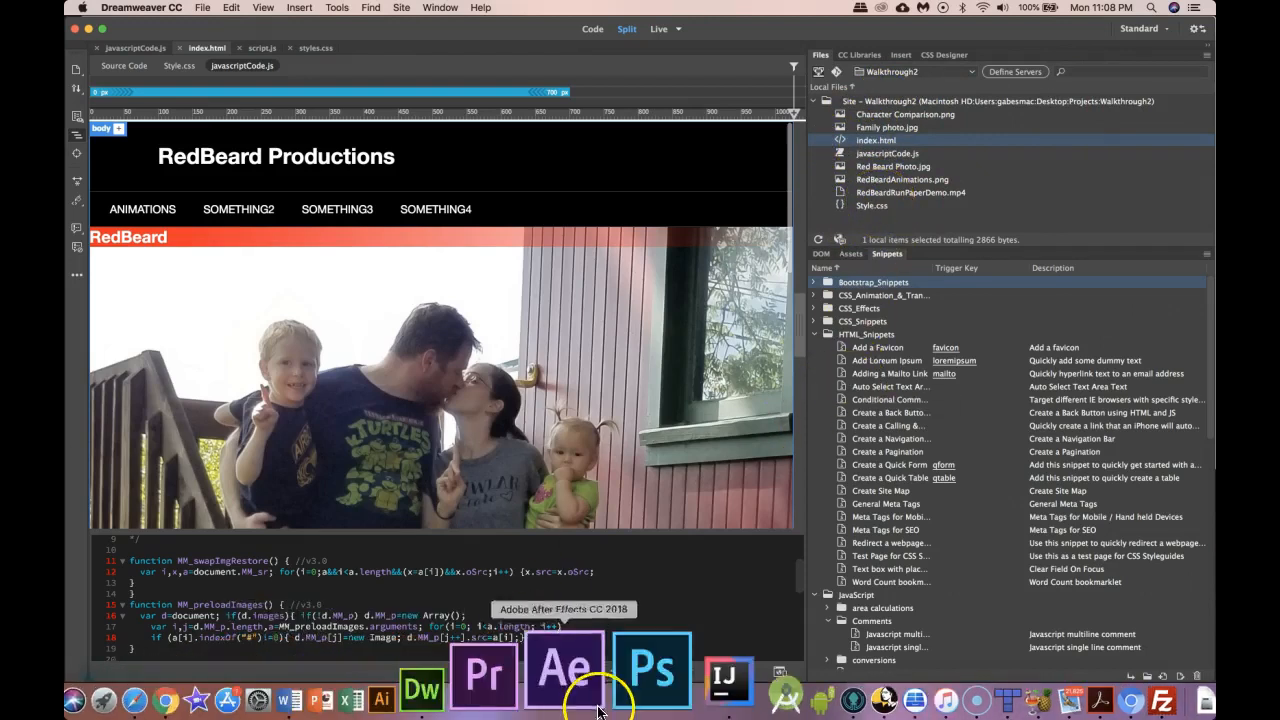
{"action": "left_click", "coordinate": [1058, 690]}
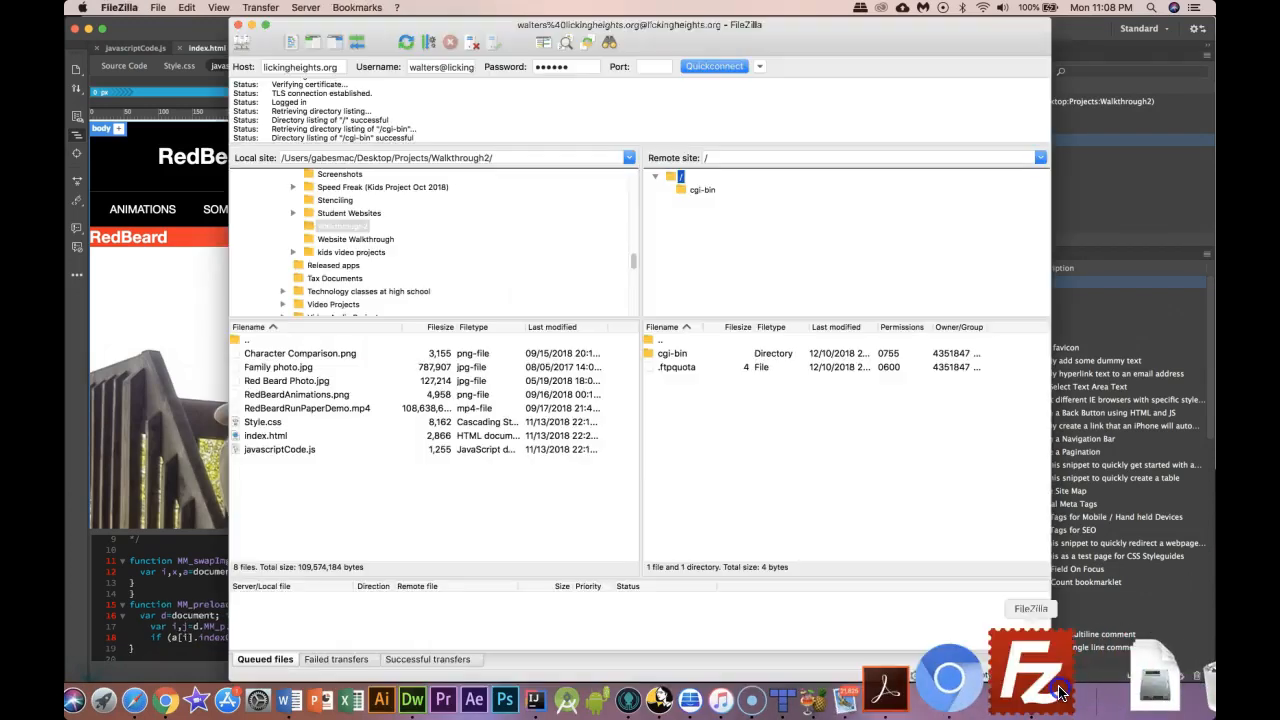
{"action": "scroll", "coordinate": [300, 240], "scroll_direction": "up", "scroll_amount": 10}
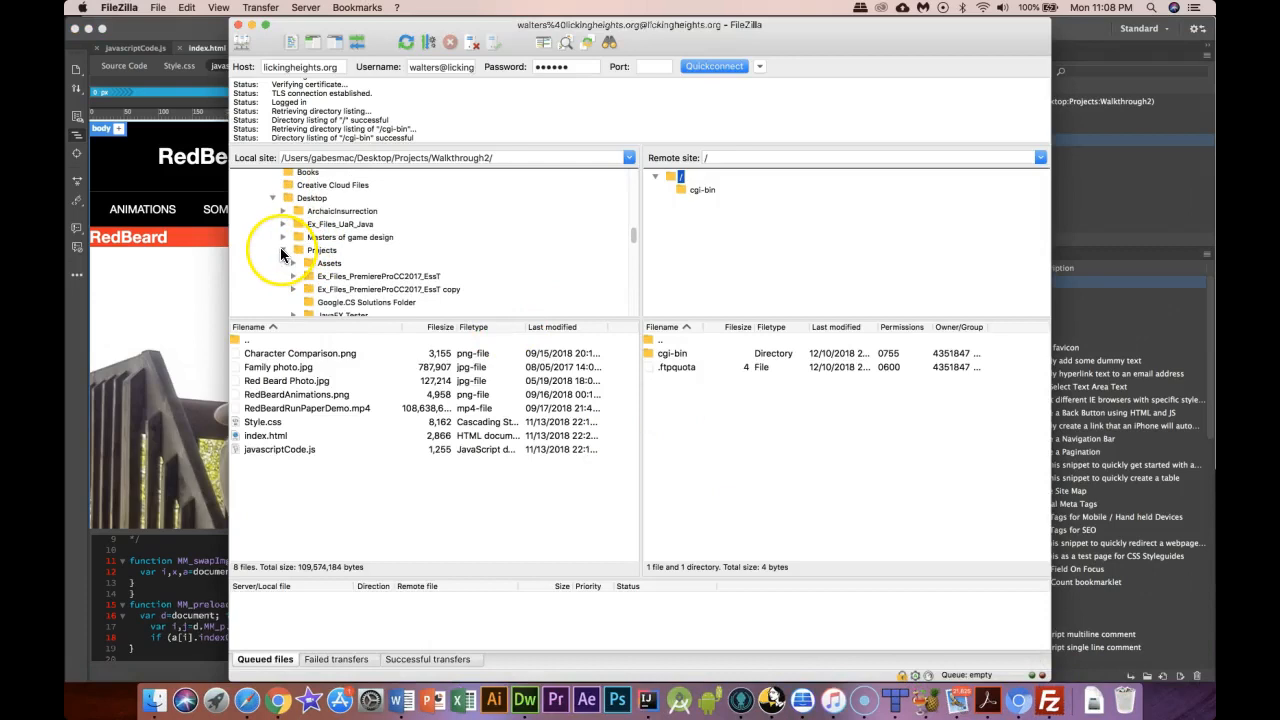
{"action": "scroll", "coordinate": [280, 247], "scroll_direction": "down", "scroll_amount": 10}
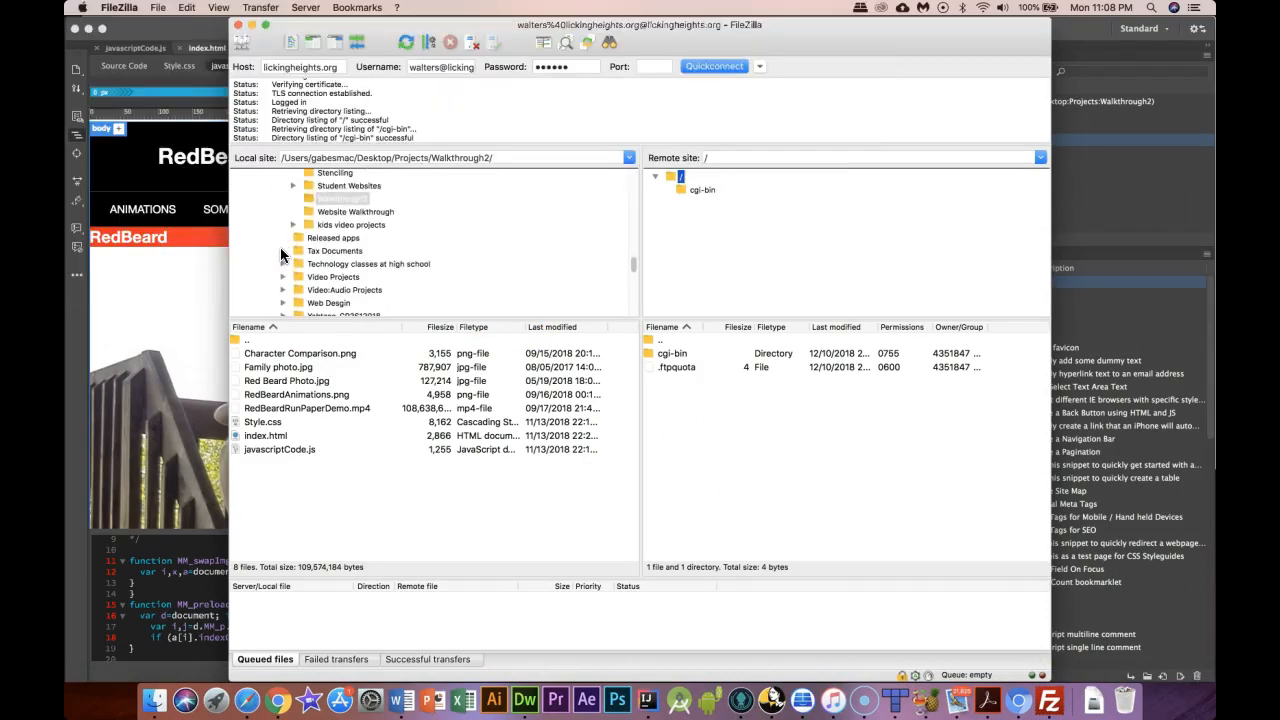
{"action": "left_click", "coordinate": [345, 200]}
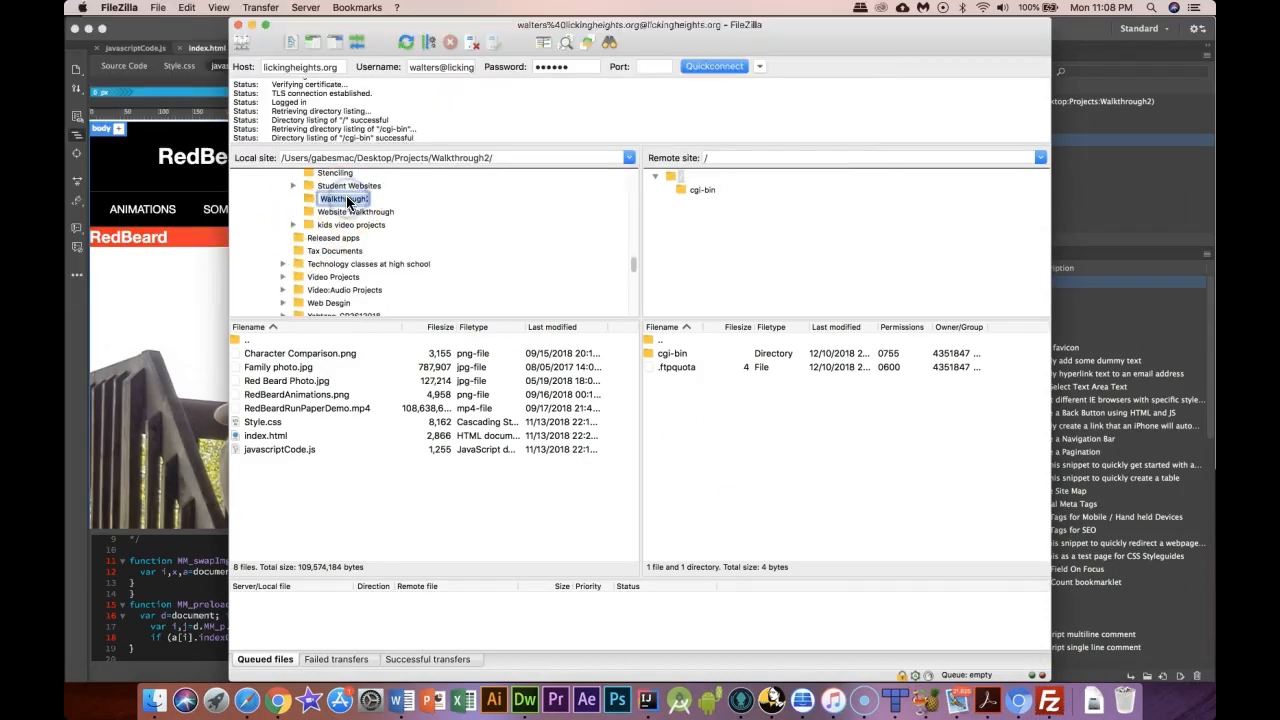
{"action": "left_click", "coordinate": [398, 214]}
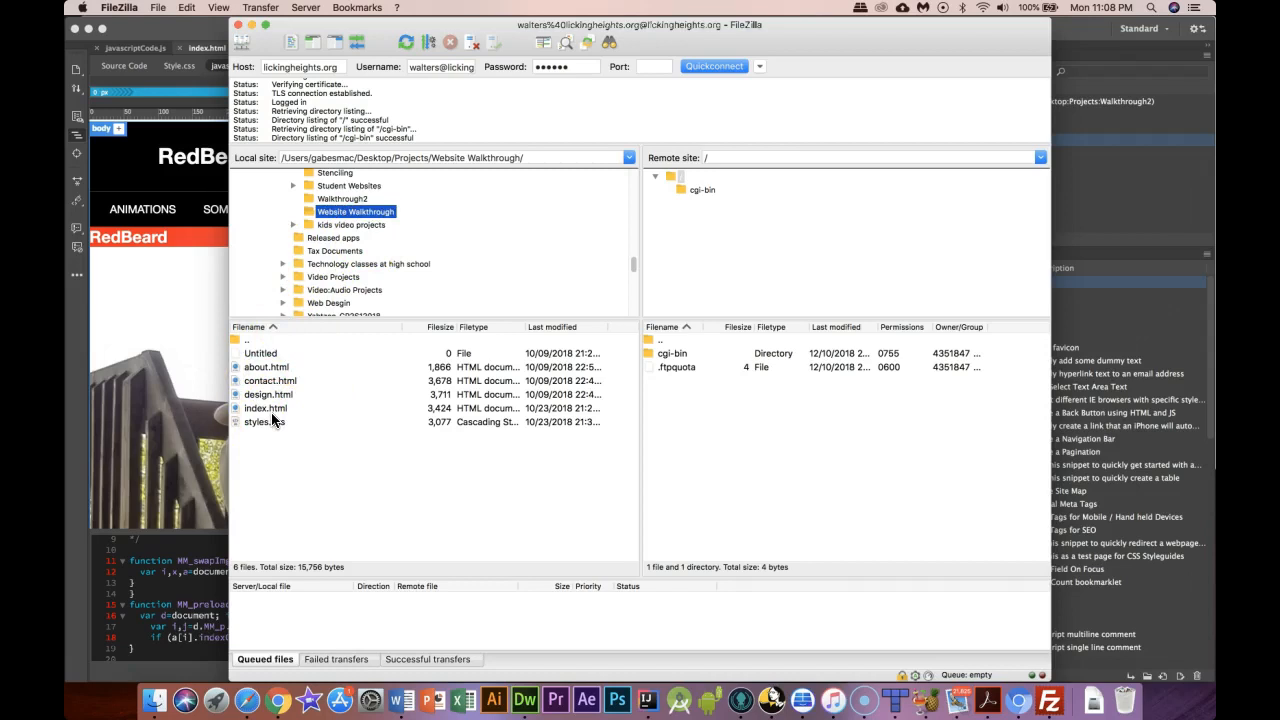
{"action": "left_click", "coordinate": [348, 199]}
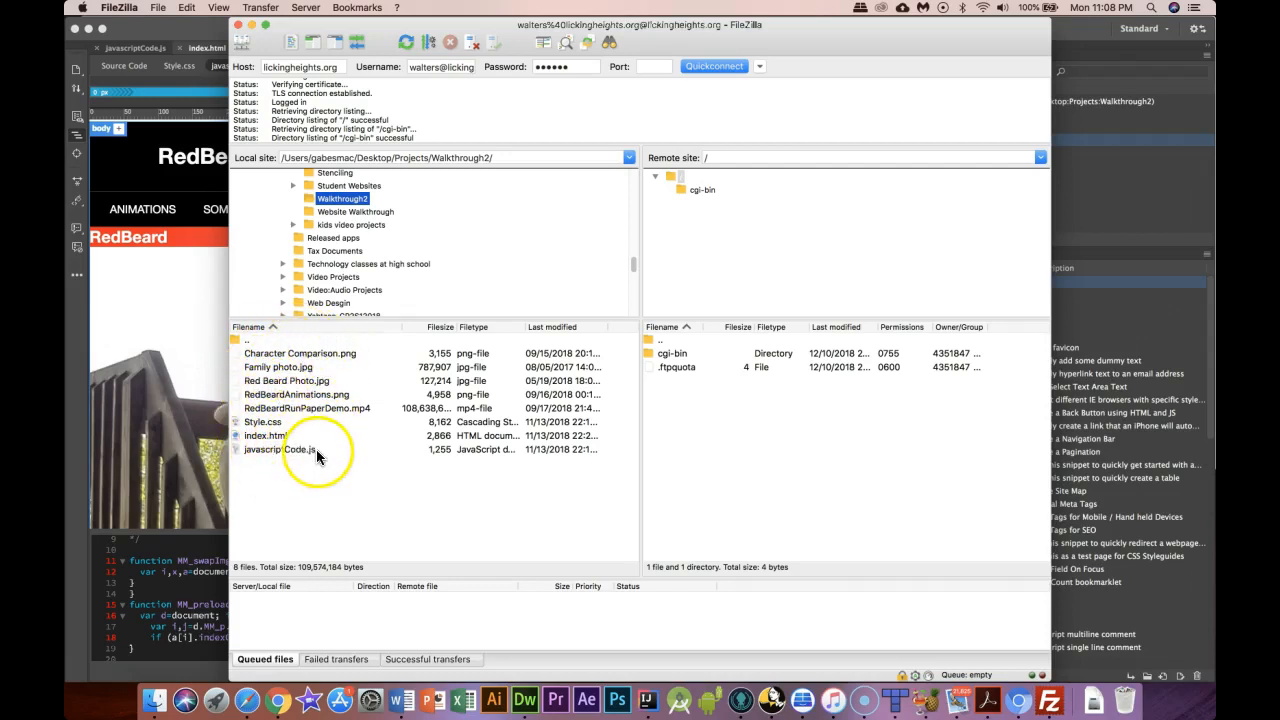
{"action": "left_click", "coordinate": [1080, 230]}
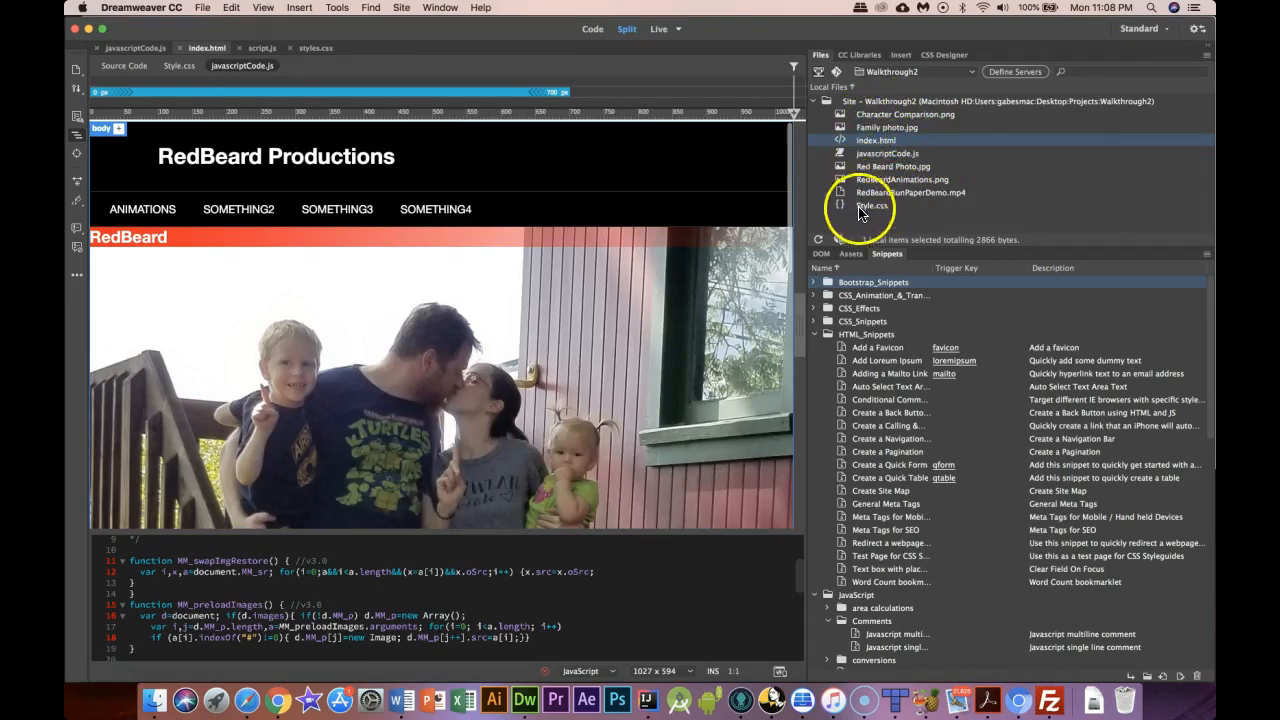
Drag all eight Walkthrough2 files to the server root and review the Successful transfers list
{"action": "left_click", "coordinate": [1053, 690]}
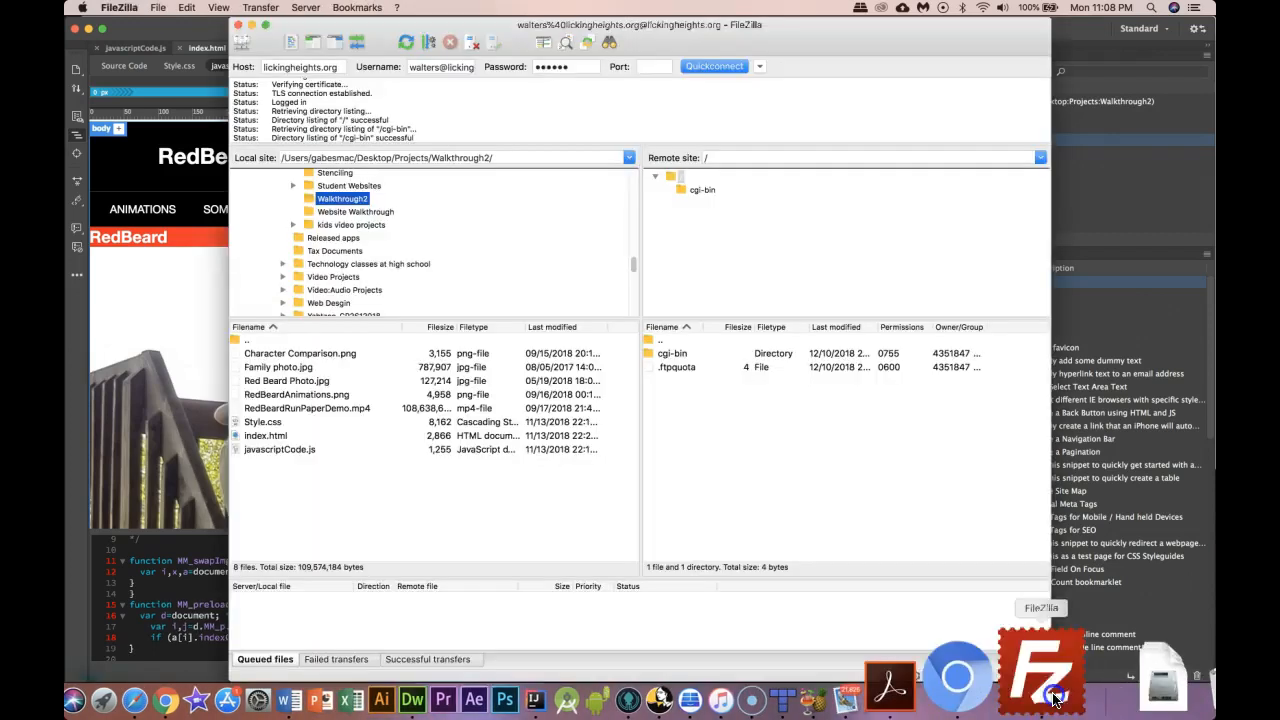
{"action": "left_click", "coordinate": [266, 355]}
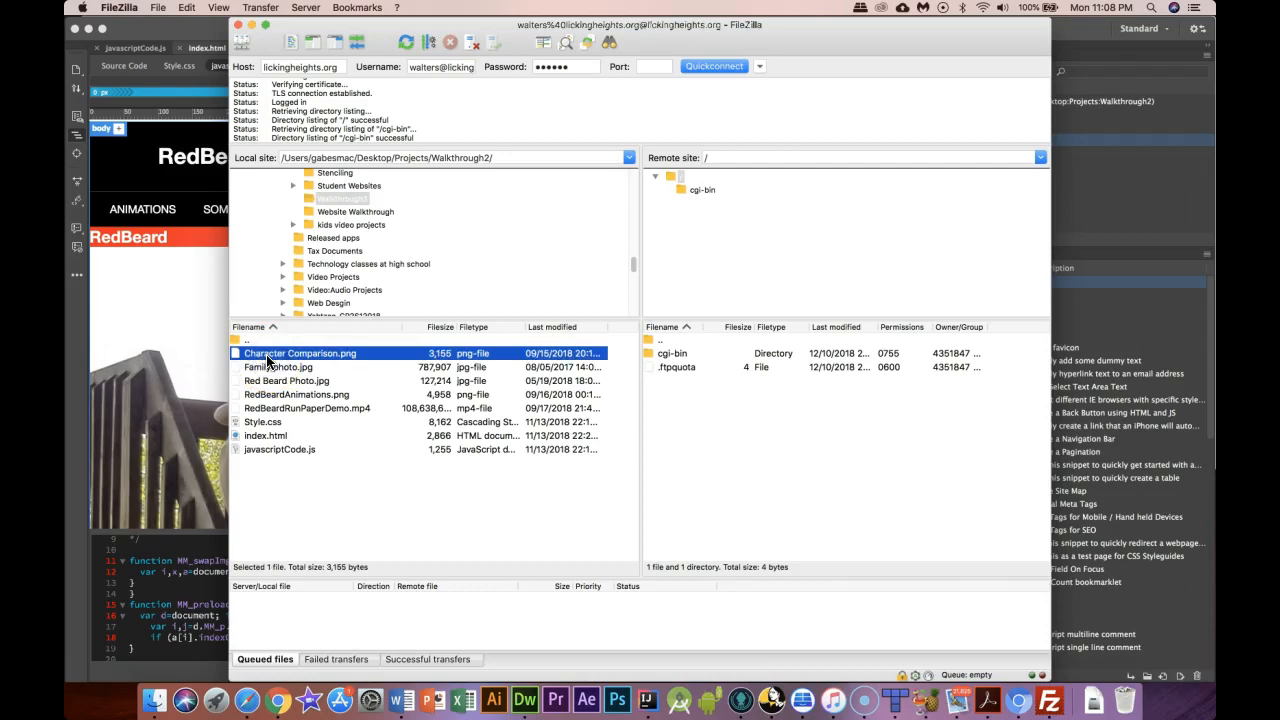
{"action": "left_click", "coordinate": [276, 445], "text": "shift"}
{"action": "left_click_drag", "start_coordinate": [276, 445], "coordinate": [728, 470]}
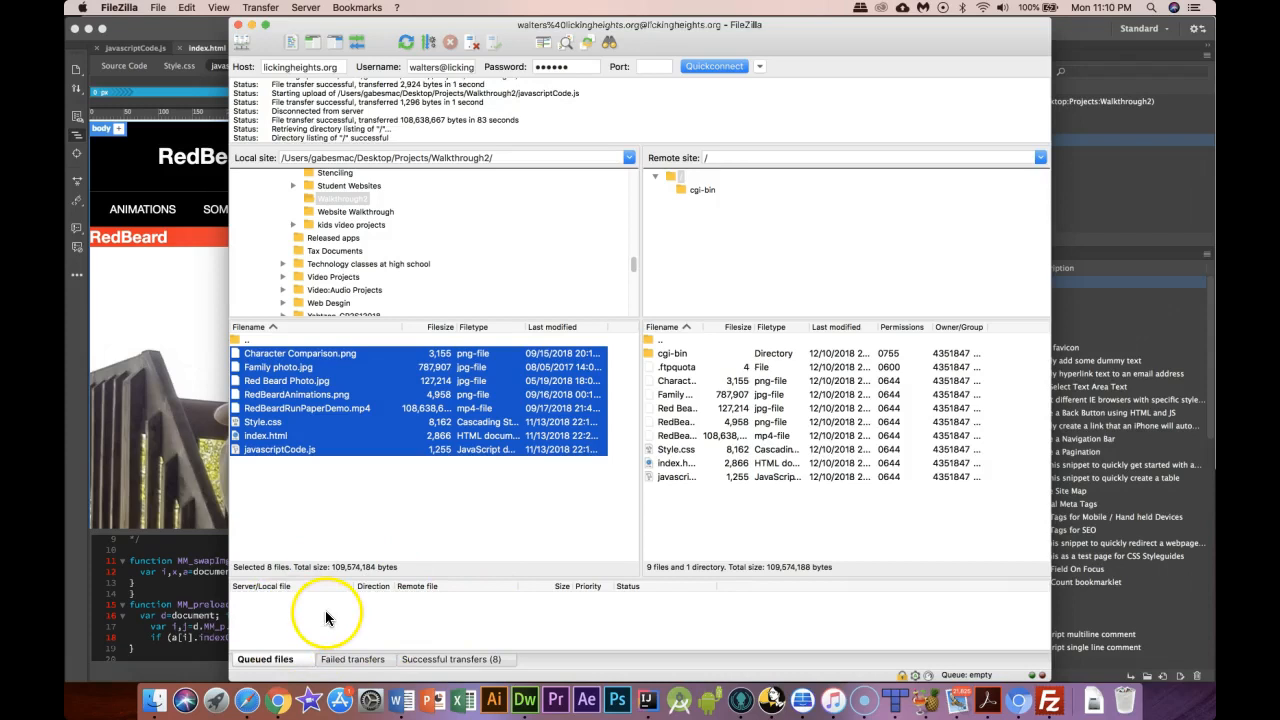
{"action": "left_click", "coordinate": [455, 661]}
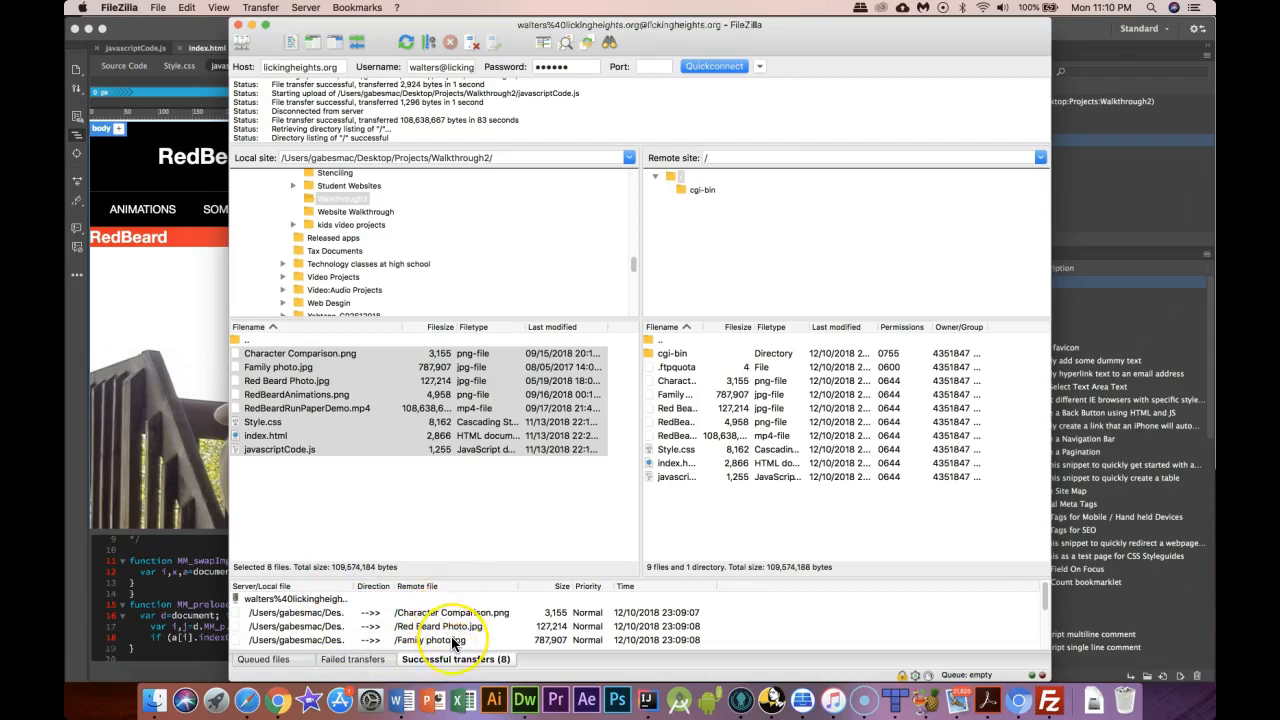
{"action": "scroll", "coordinate": [455, 643], "scroll_direction": "down", "scroll_amount": 3}
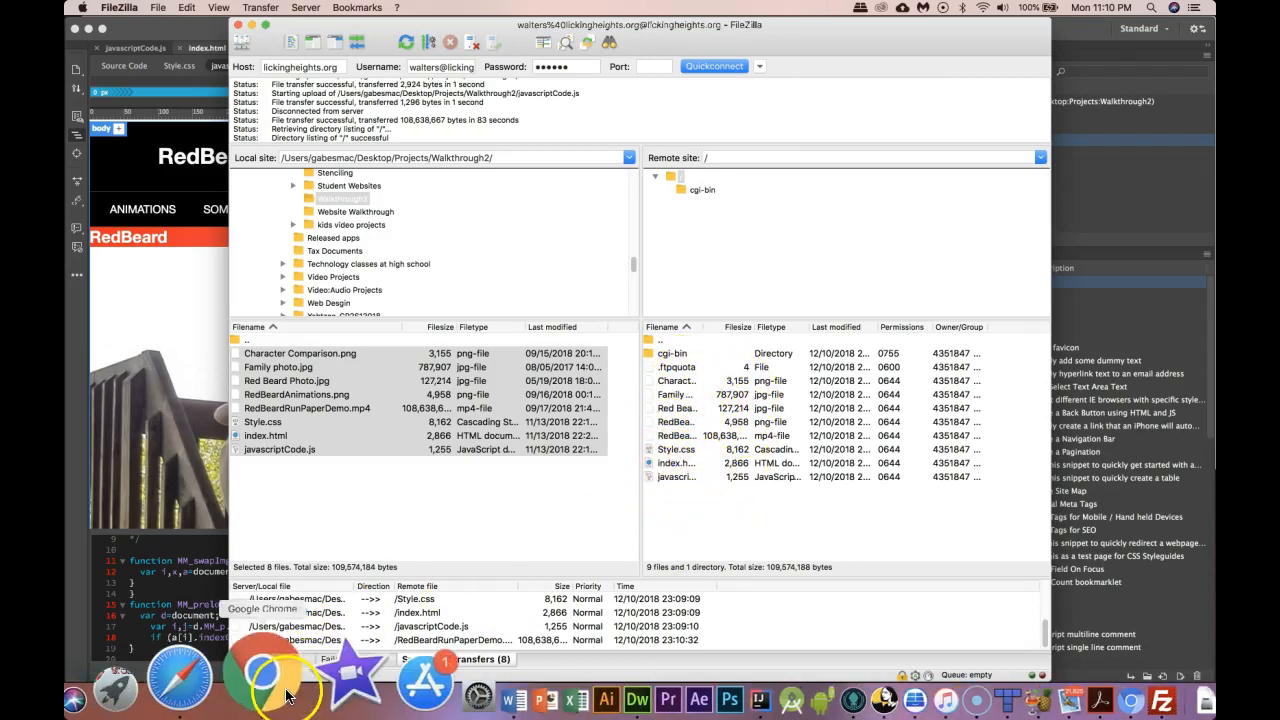
Reload walters.lickingheights.org in Chrome and scroll through the live RedBeard Productions page
{"action": "left_click", "coordinate": [286, 697]}
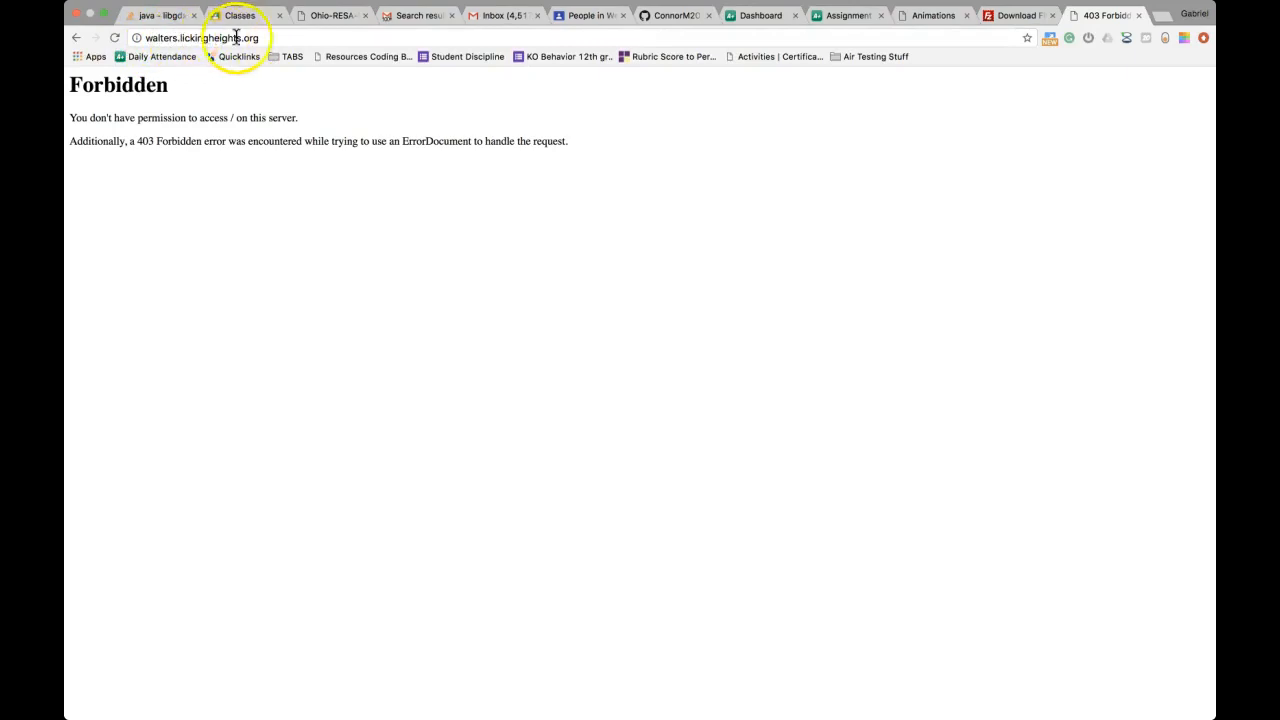
{"action": "left_click", "coordinate": [116, 38]}
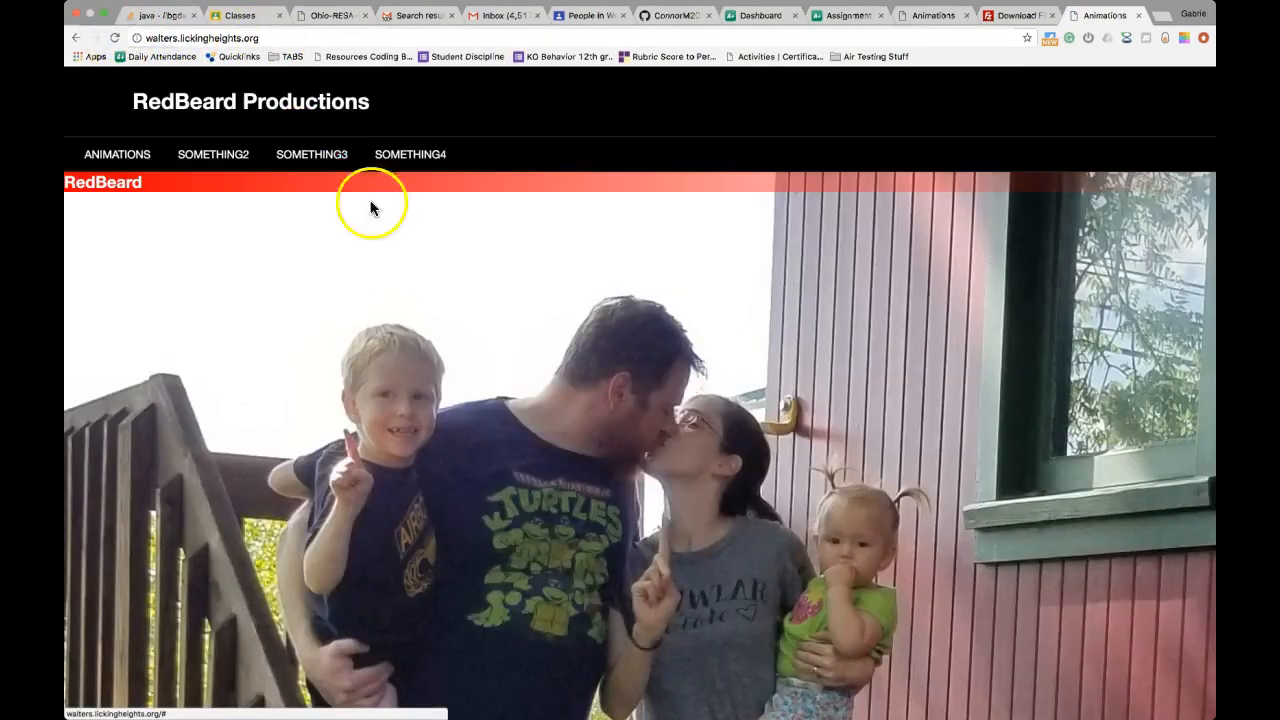
{"action": "scroll", "coordinate": [423, 290], "scroll_direction": "down", "scroll_amount": 3}
{"action": "scroll", "coordinate": [423, 293], "scroll_direction": "down", "scroll_amount": 6}
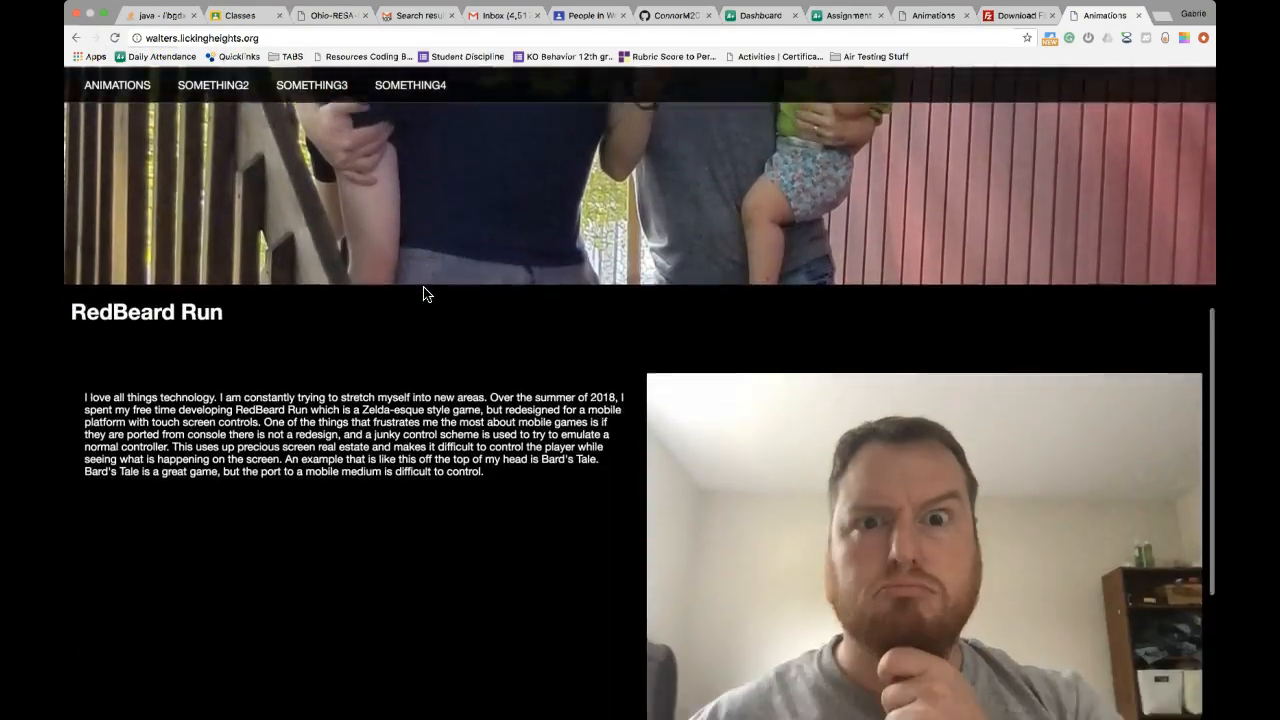
{"action": "scroll", "coordinate": [423, 293], "scroll_direction": "up", "scroll_amount": 8}
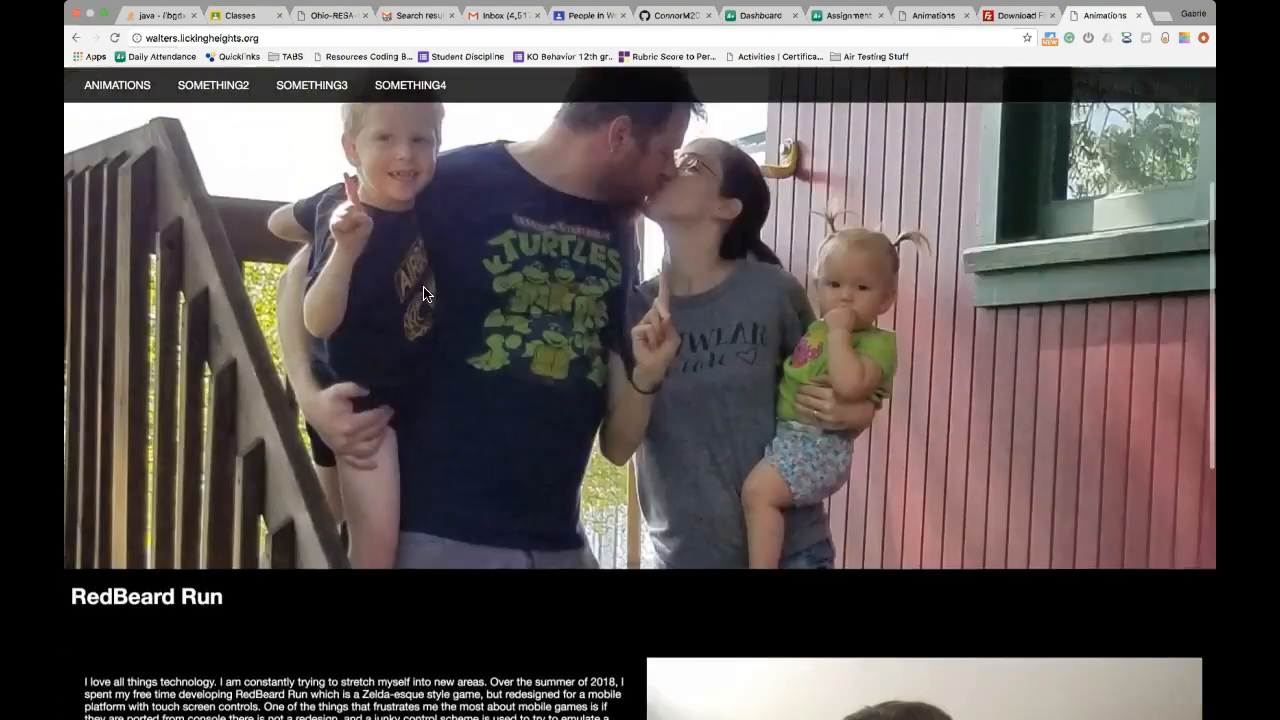
{"action": "left_click", "coordinate": [177, 191]}
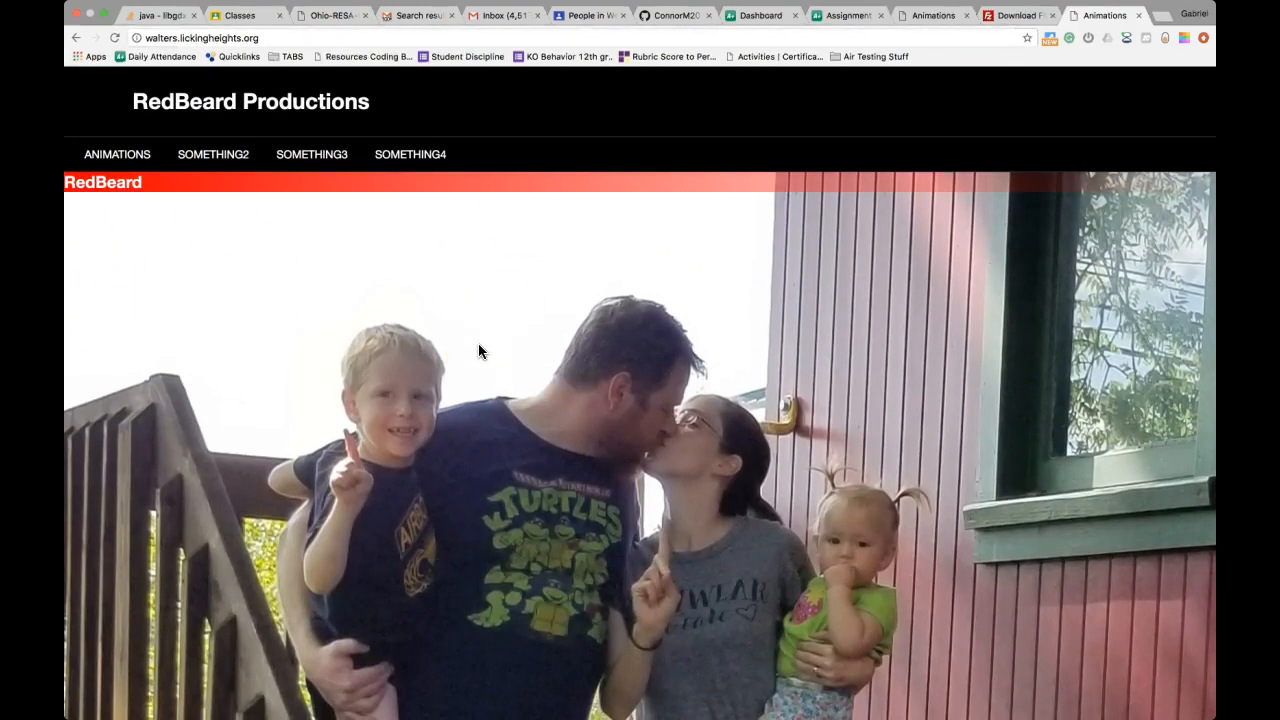
{"action": "left_click", "coordinate": [437, 406]}
{"action": "scroll", "coordinate": [563, 457], "scroll_direction": "down", "scroll_amount": 5}
{"action": "scroll", "coordinate": [563, 462], "scroll_direction": "down", "scroll_amount": 3}
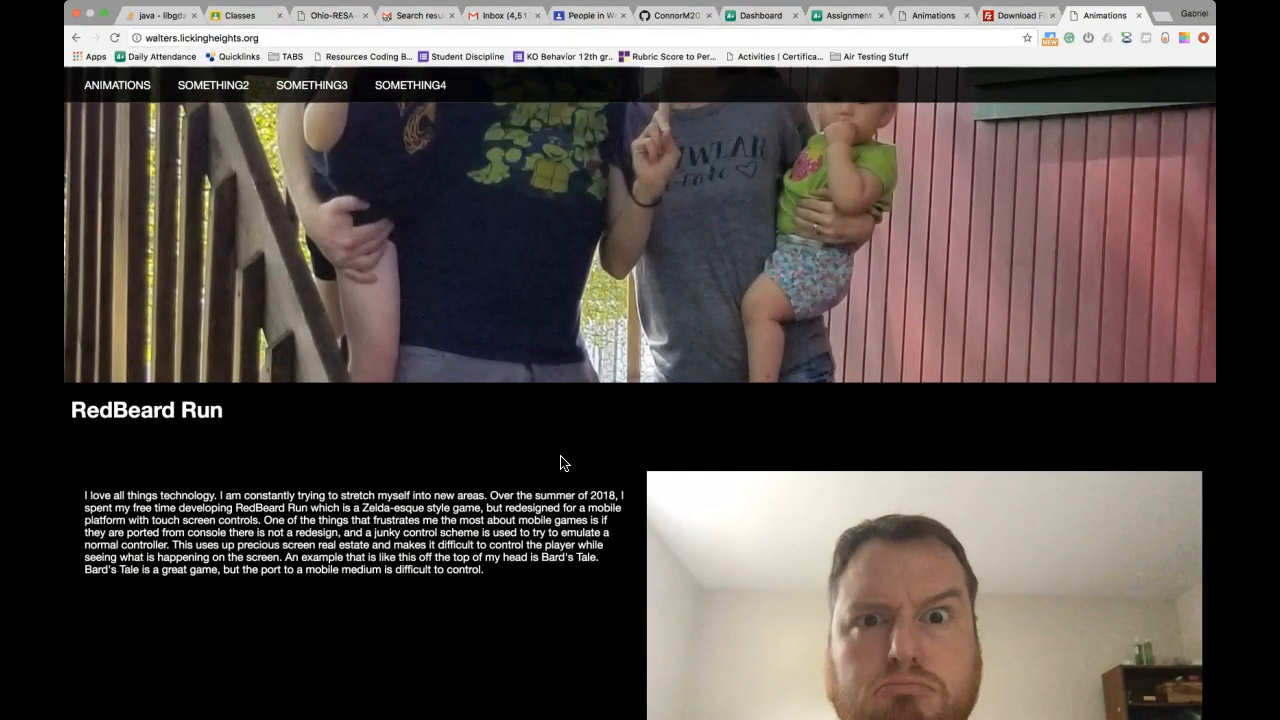
{"action": "scroll", "coordinate": [651, 294], "scroll_direction": "up", "scroll_amount": 5}
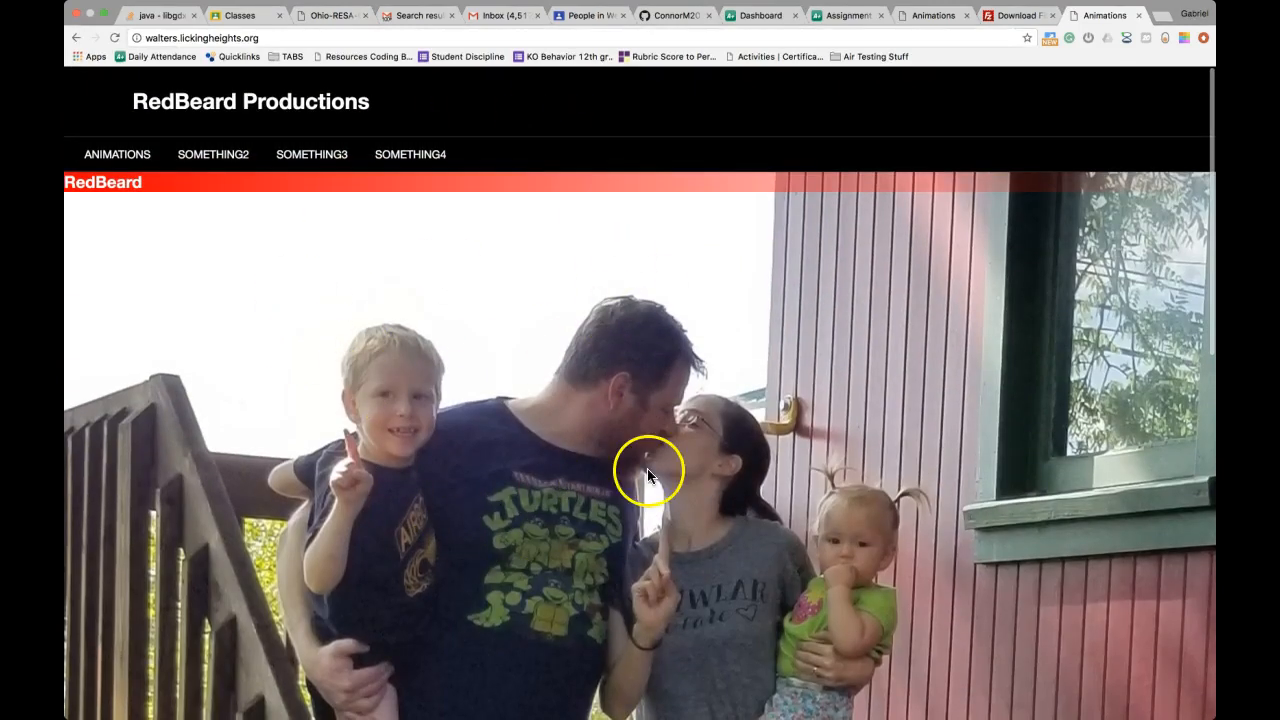
{"action": "mouse_move", "coordinate": [890, 712]}
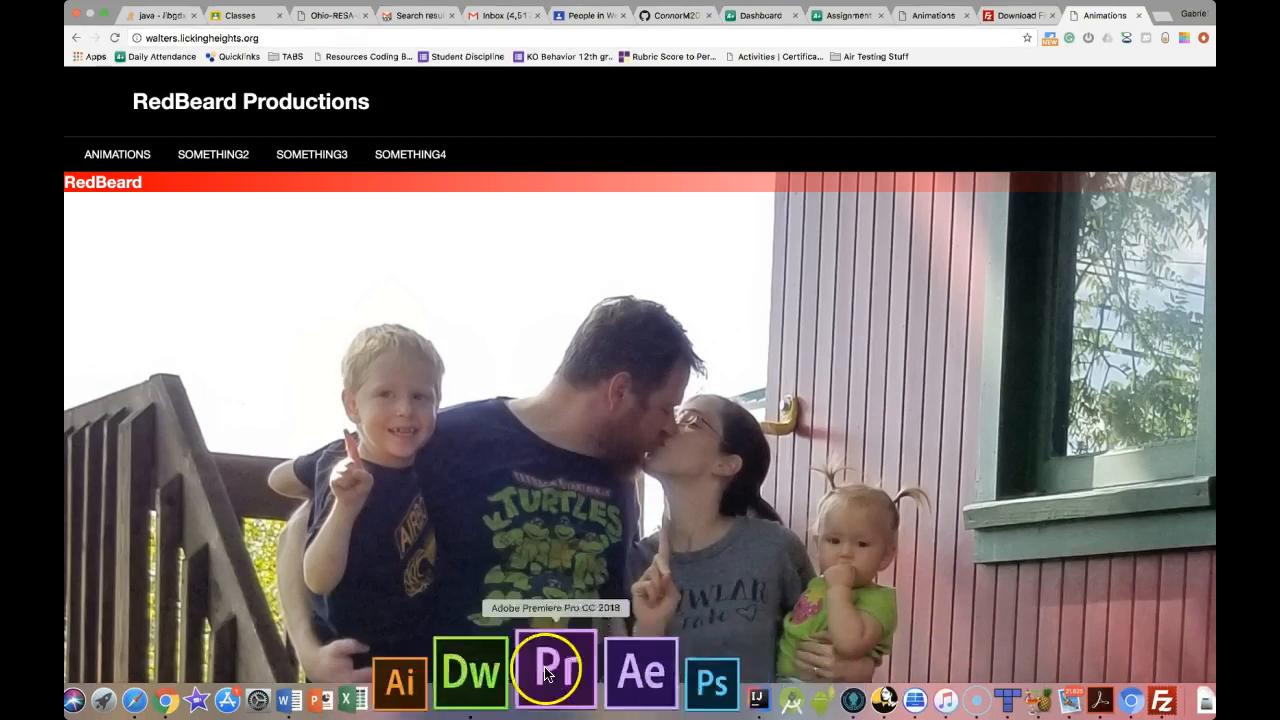
{"action": "left_click", "coordinate": [520, 675]}
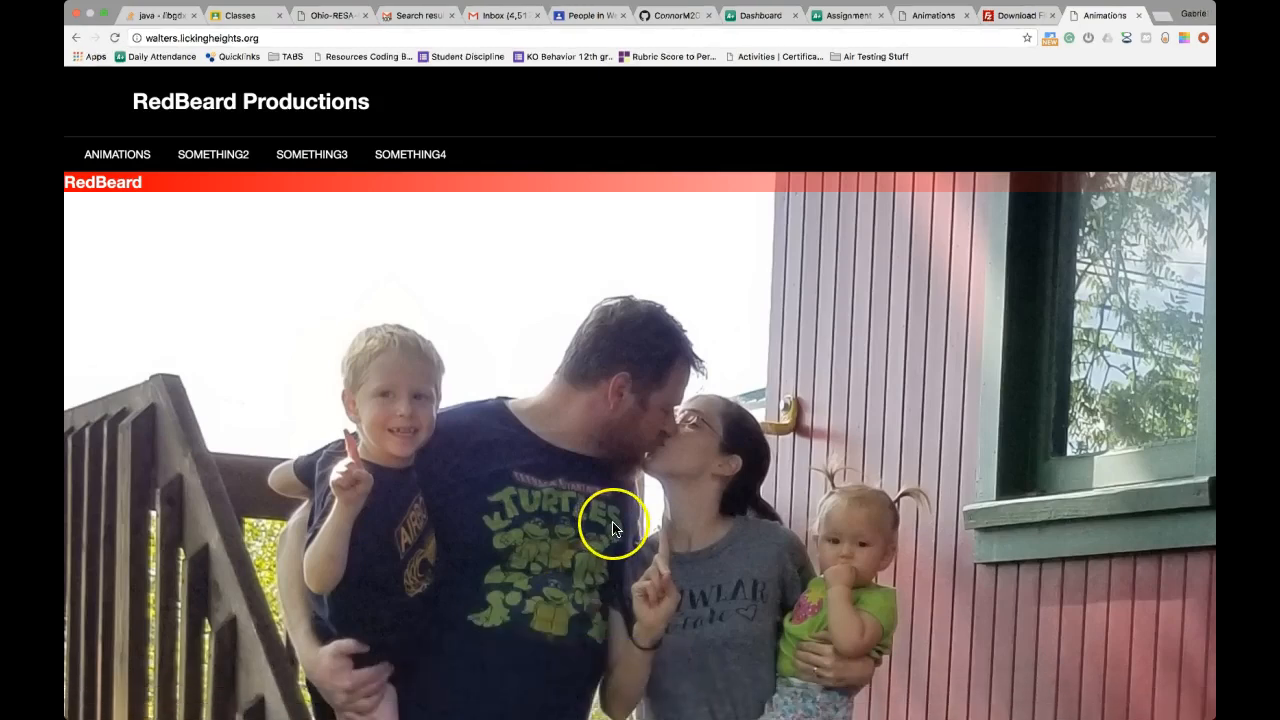
{"action": "scroll", "coordinate": [555, 410], "scroll_direction": "down", "scroll_amount": 1}
{"action": "scroll", "coordinate": [555, 410], "scroll_direction": "down", "scroll_amount": 10}
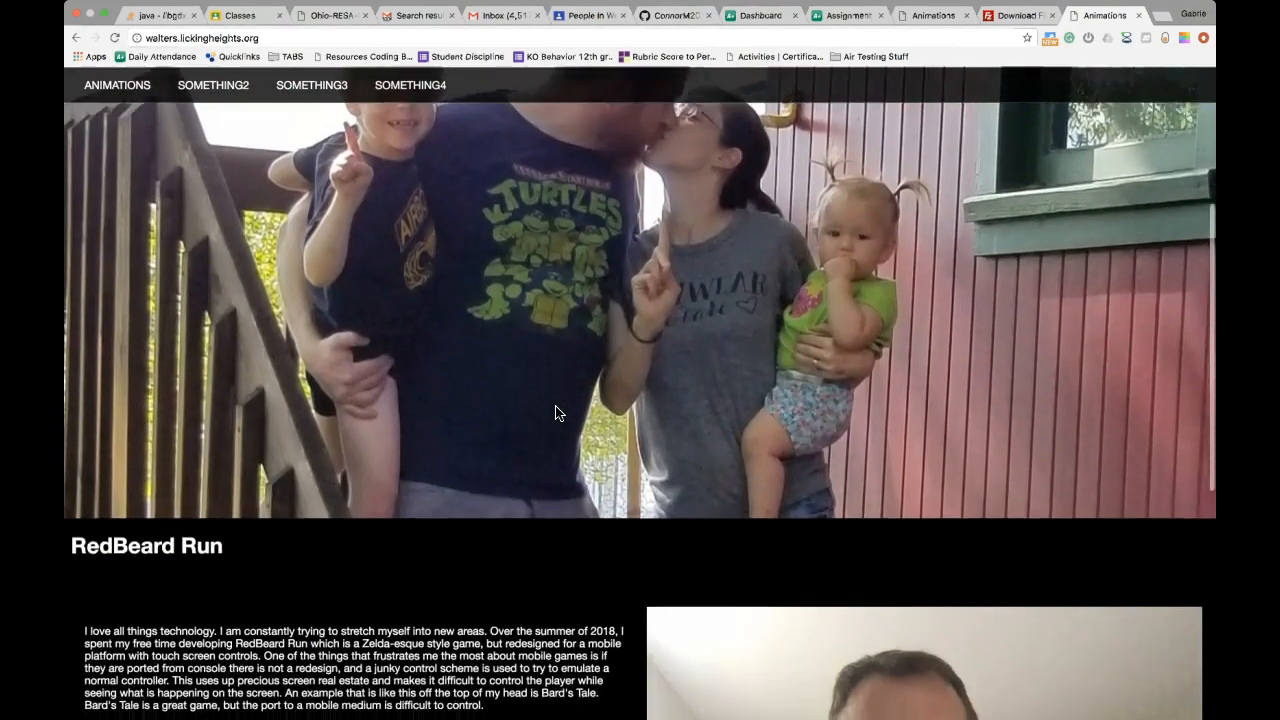
{"action": "scroll", "coordinate": [558, 412], "scroll_direction": "down", "scroll_amount": 5}
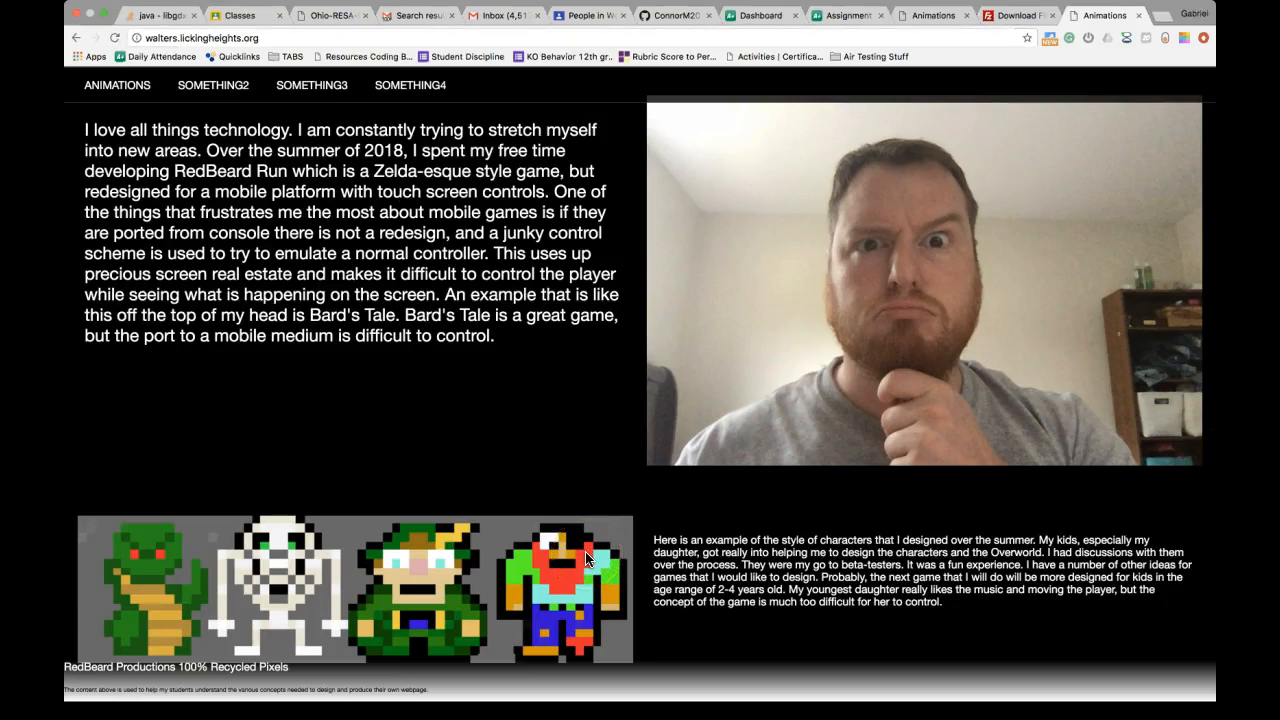
{"action": "scroll", "coordinate": [543, 425], "scroll_direction": "up", "scroll_amount": 5}
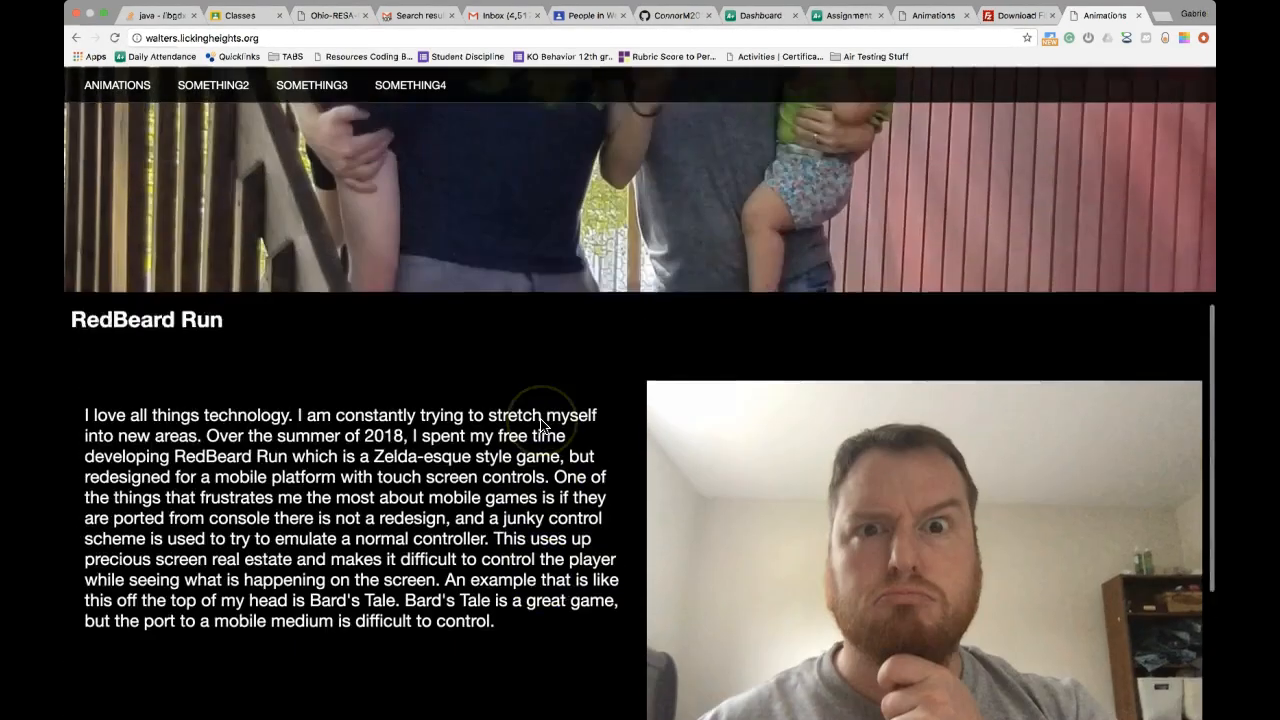
{"action": "scroll", "coordinate": [584, 252], "scroll_direction": "up", "scroll_amount": 5}
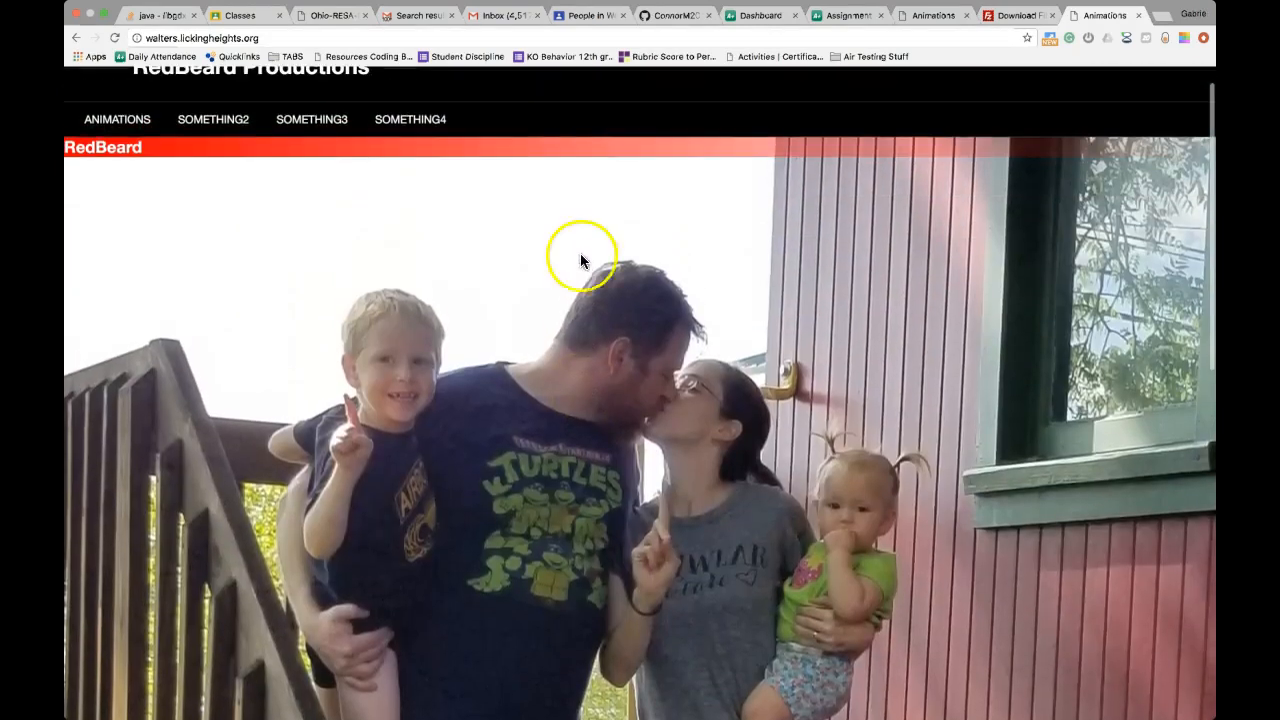
{"action": "mouse_move", "coordinate": [648, 716]}
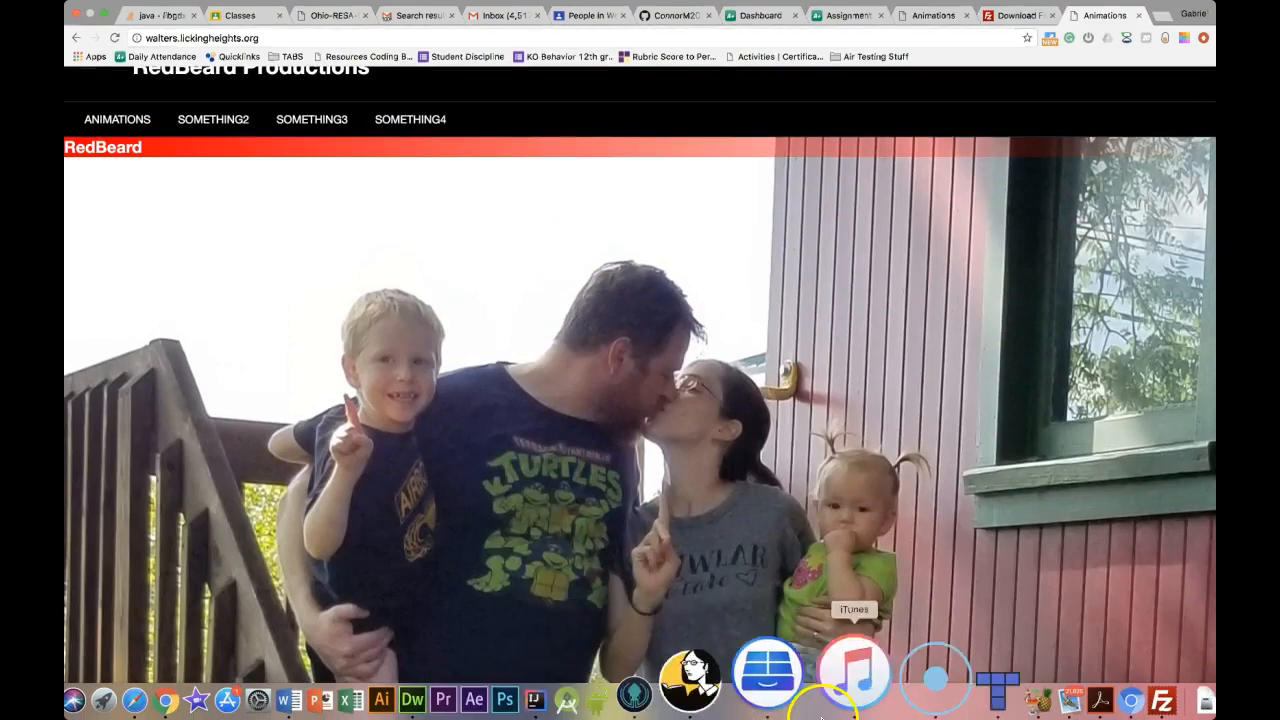
Back in FileZilla, confirm the server's cgi-bin folder is empty, then return to the '/' root listing
{"action": "left_click", "coordinate": [1065, 700]}
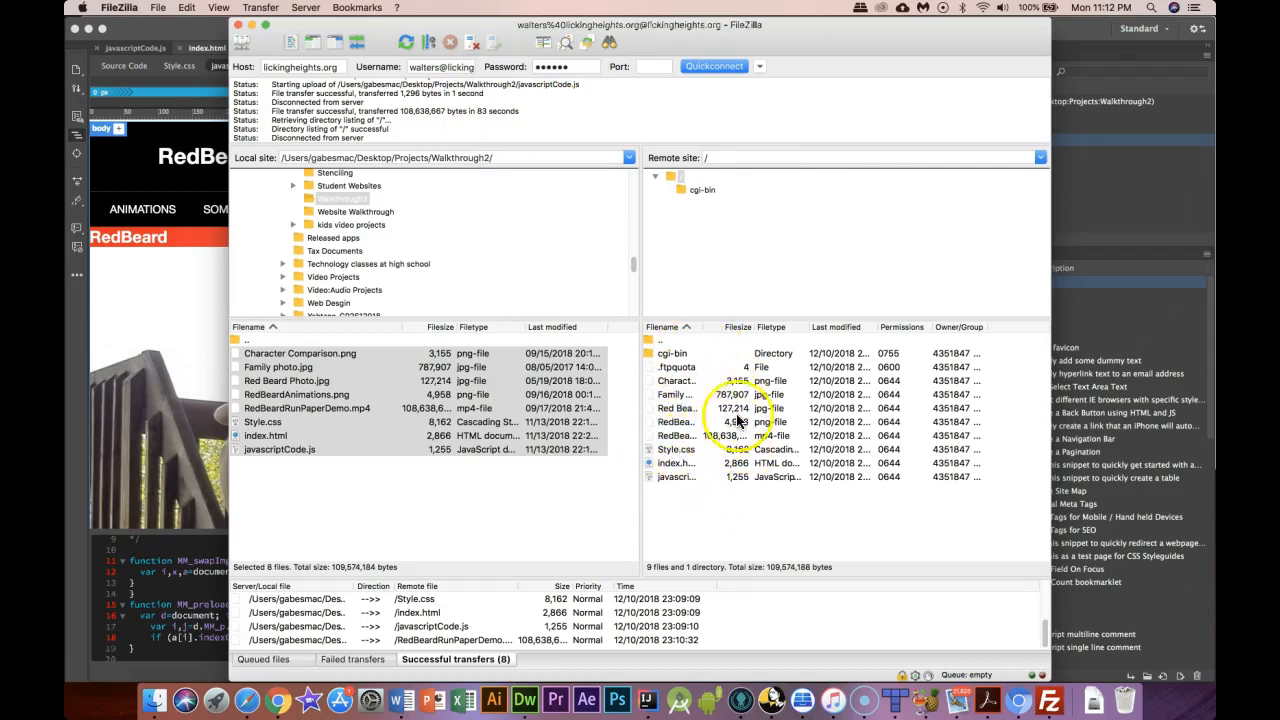
{"action": "left_click", "coordinate": [668, 355]}
{"action": "left_click", "coordinate": [686, 356]}
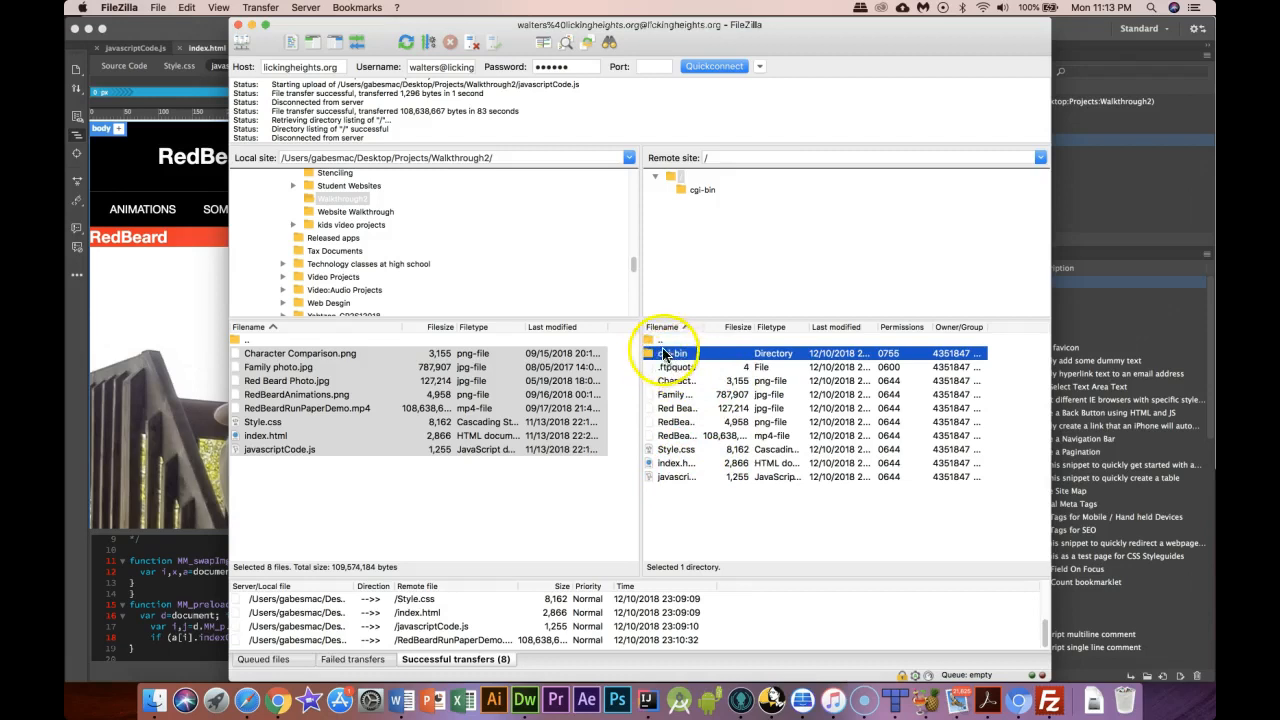
{"action": "left_click_drag", "start_coordinate": [665, 356], "coordinate": [684, 178]}
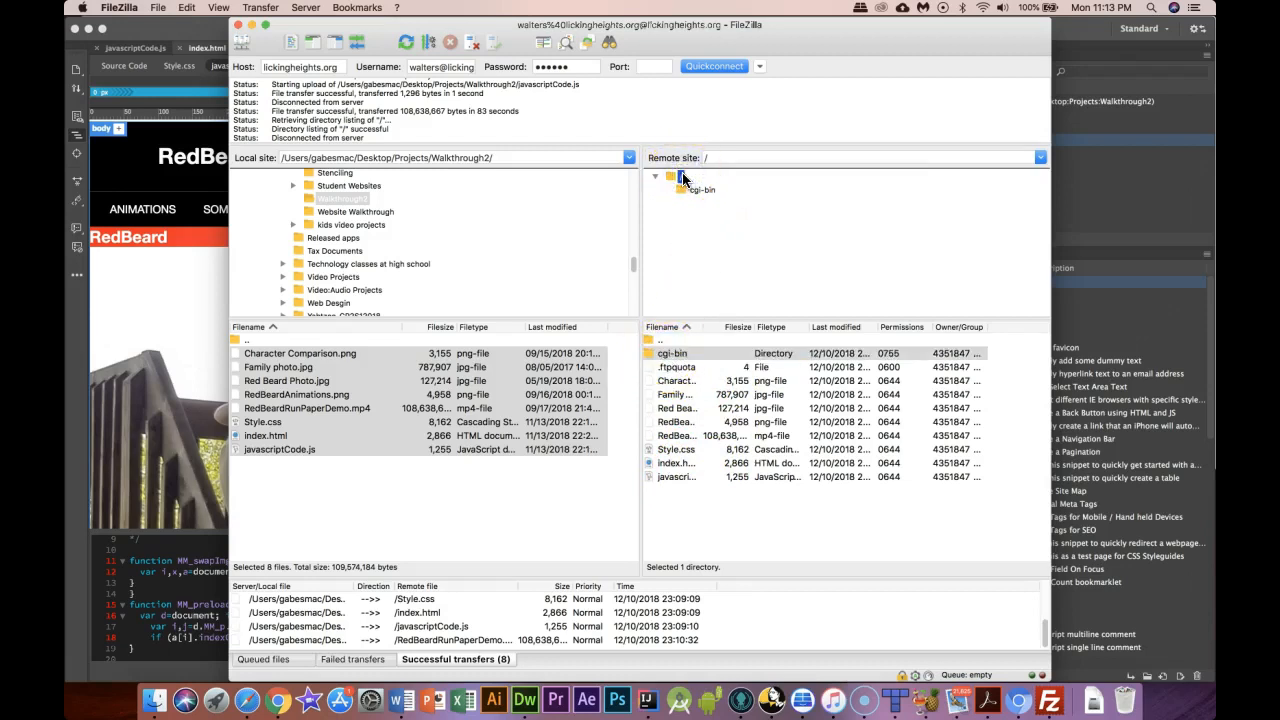
{"action": "left_click", "coordinate": [702, 191]}
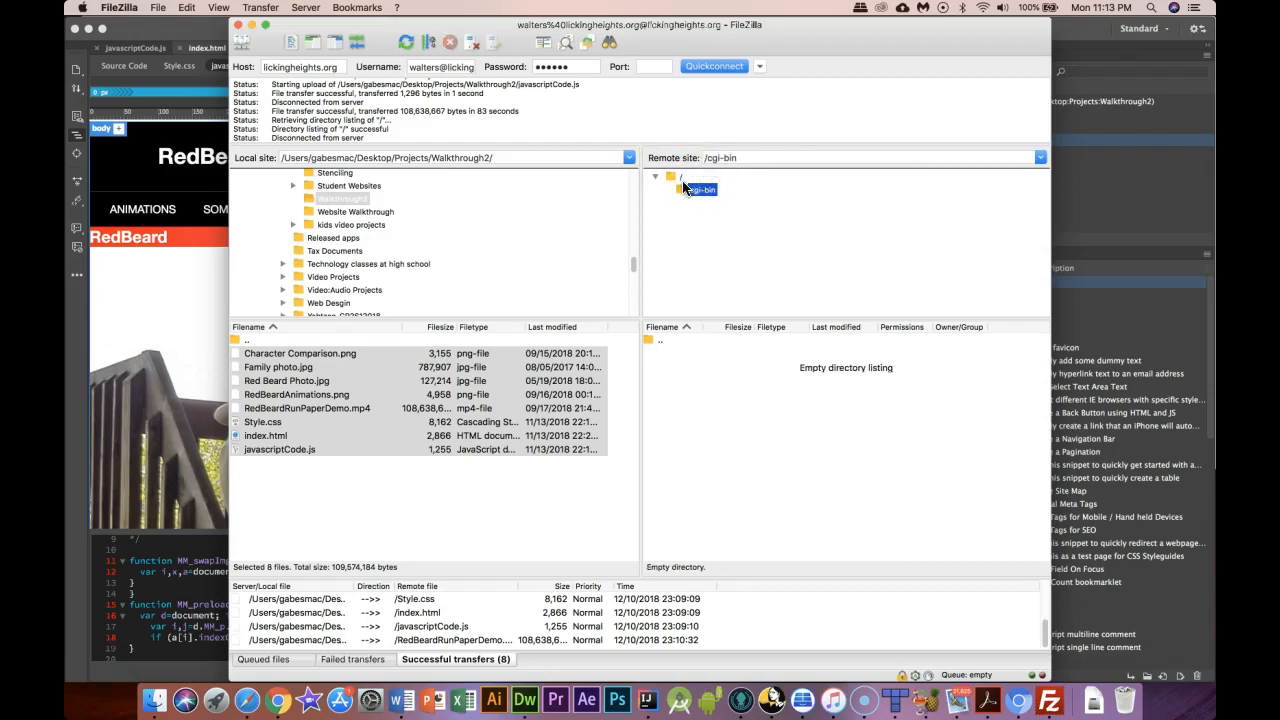
{"action": "left_click", "coordinate": [680, 177]}
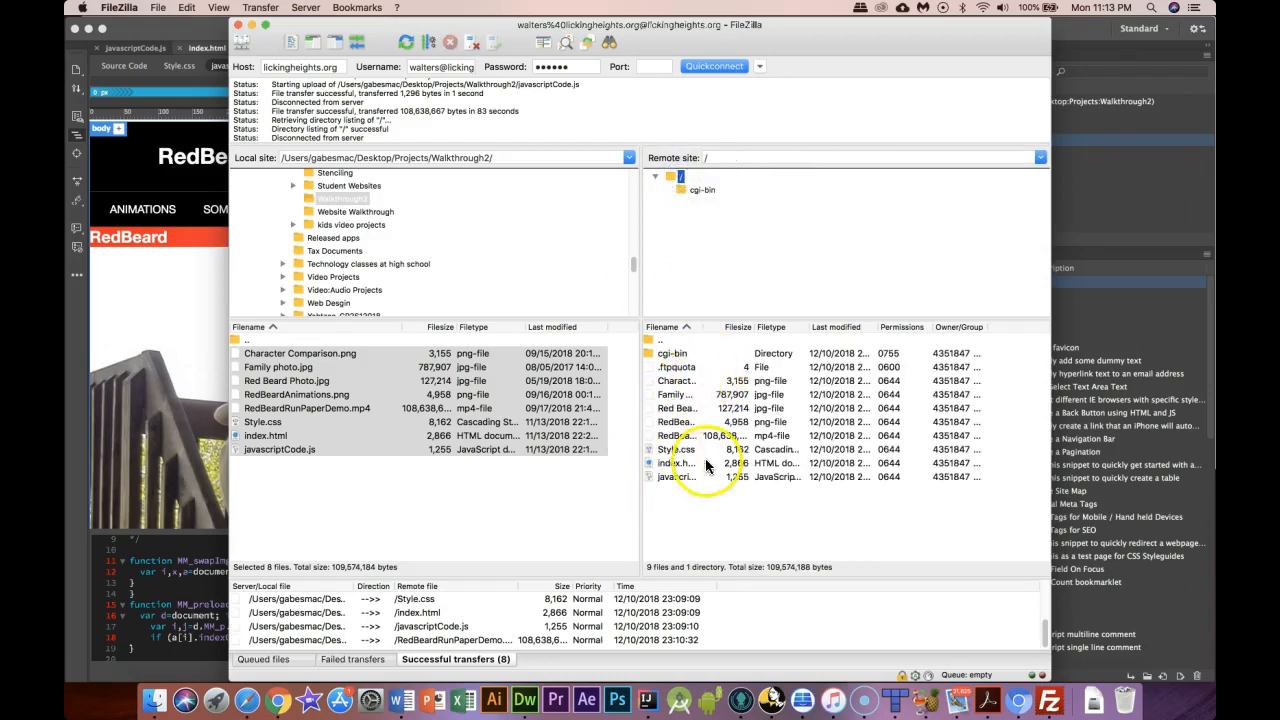